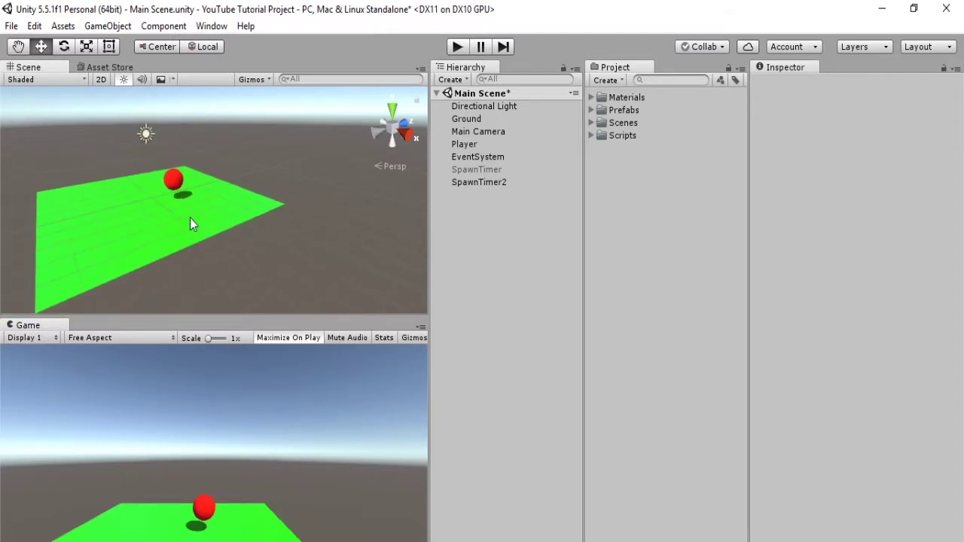
- Play-test the current scene in the game view and stop the playback
middle_click_drag(189, 218, 232, 219)
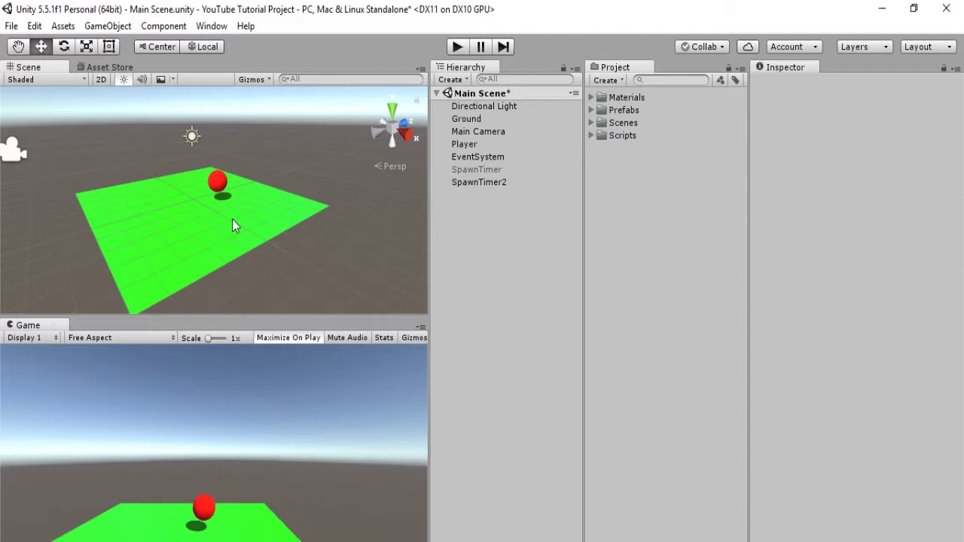
left_click(455, 51)
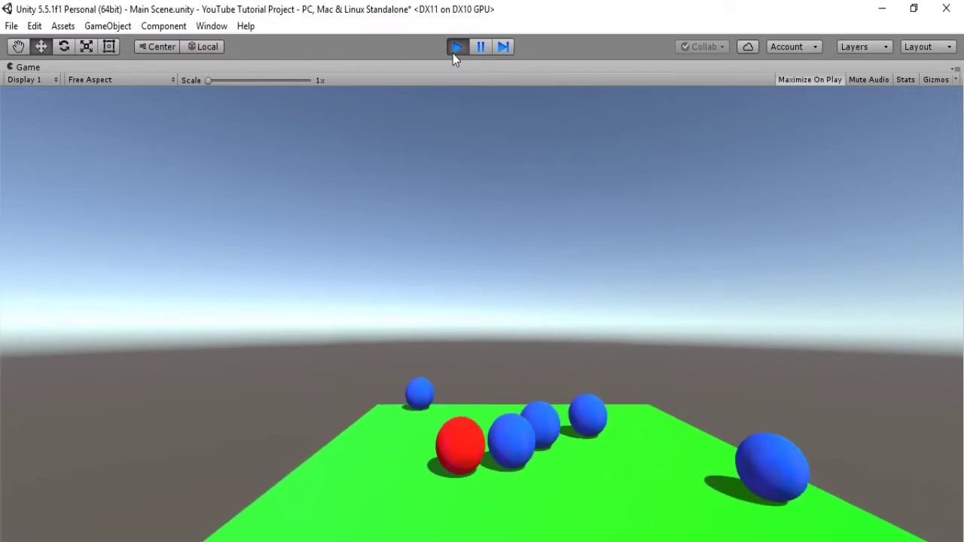
left_click(453, 52)
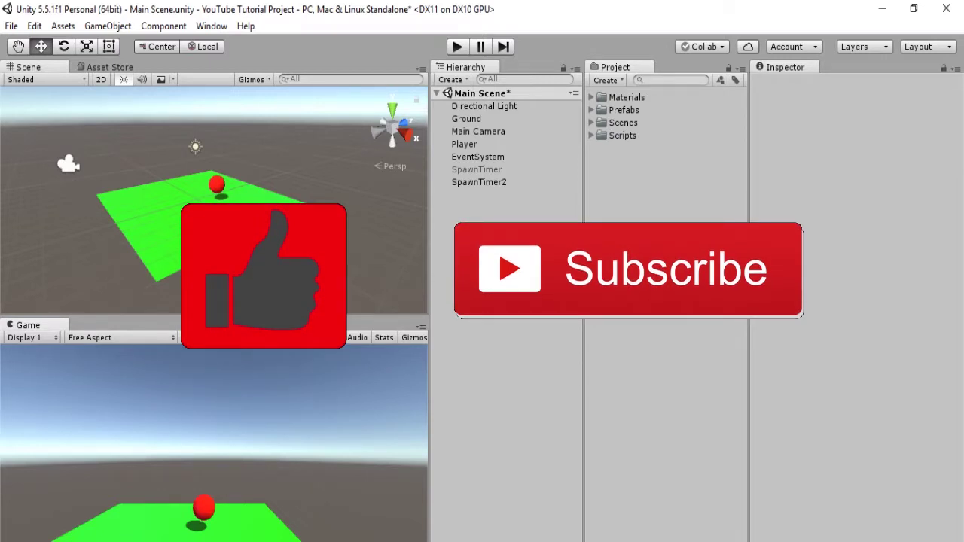
- Duplicate the Ground plane and move the copy away from the original to about Z -28.55
scroll(200, 212, "down", 5)
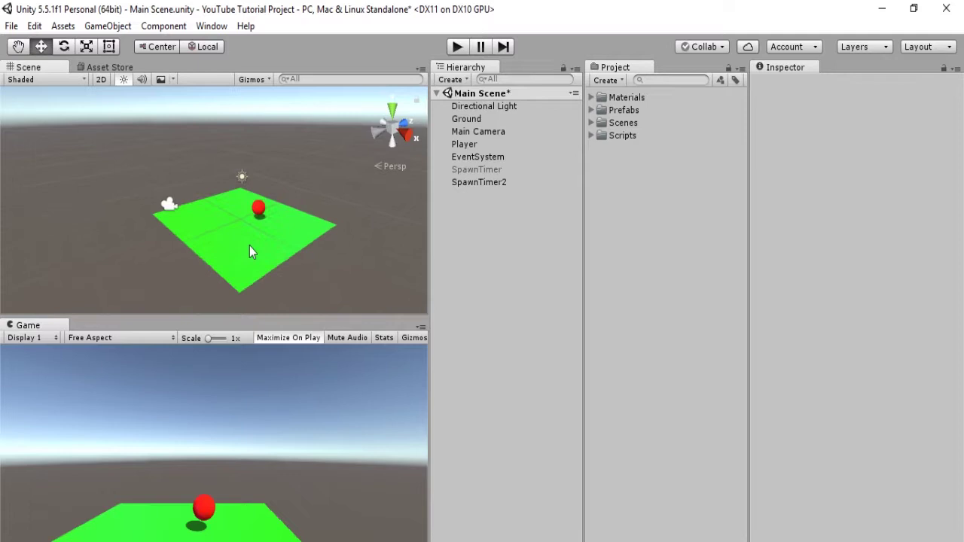
scroll(248, 246, "up", 2)
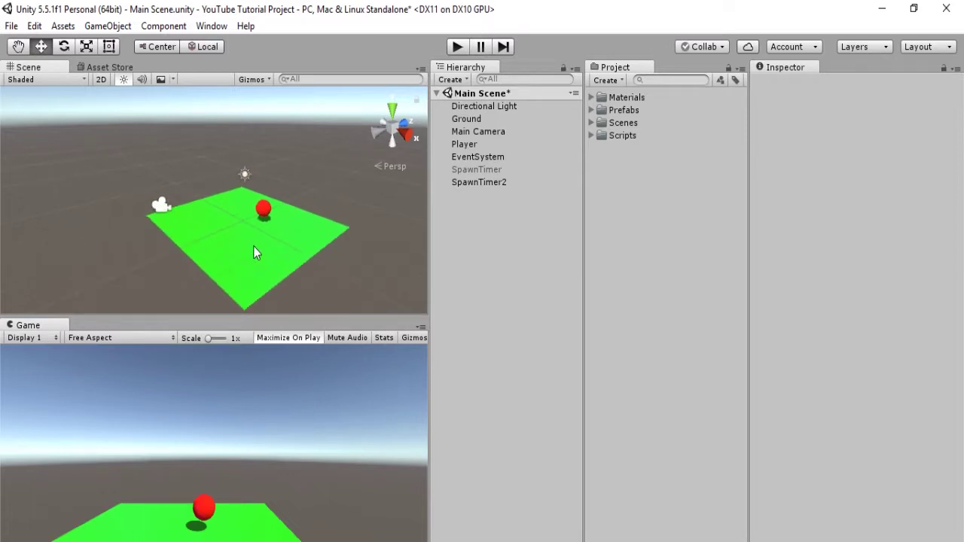
left_click(253, 246)
scroll(287, 252, "down", 3)
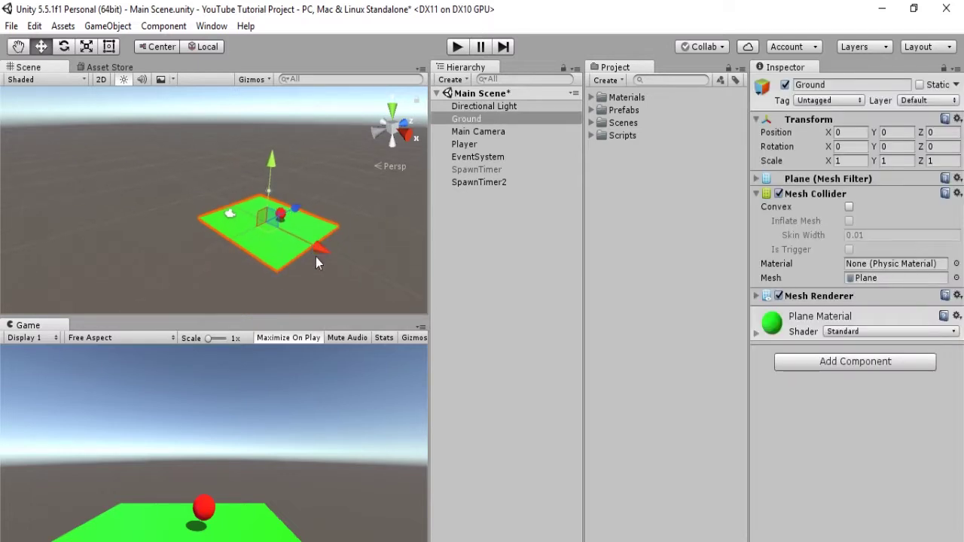
key("ctrl+d")
left_click_drag(293, 203, 276, 224)
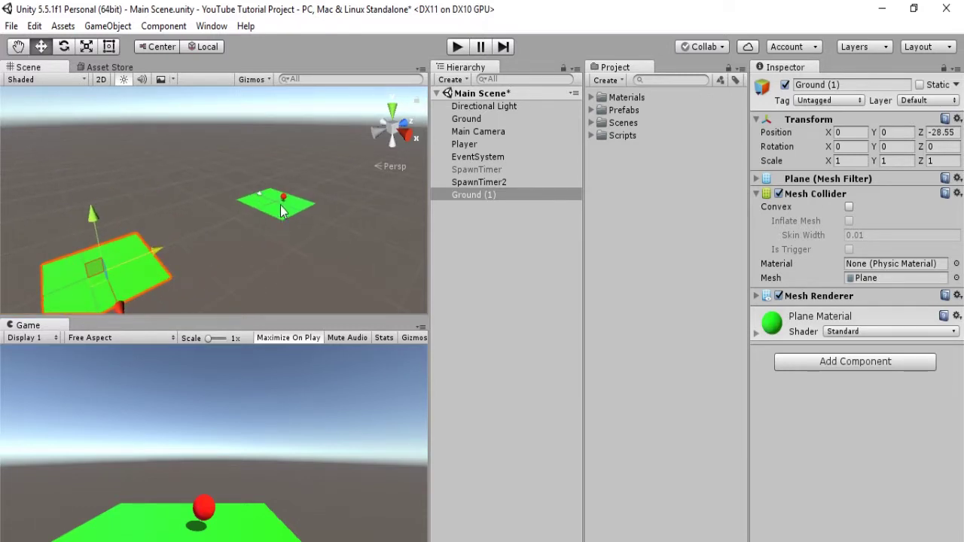
- Move the red Player sphere onto the duplicated ground plane
left_click(297, 196)
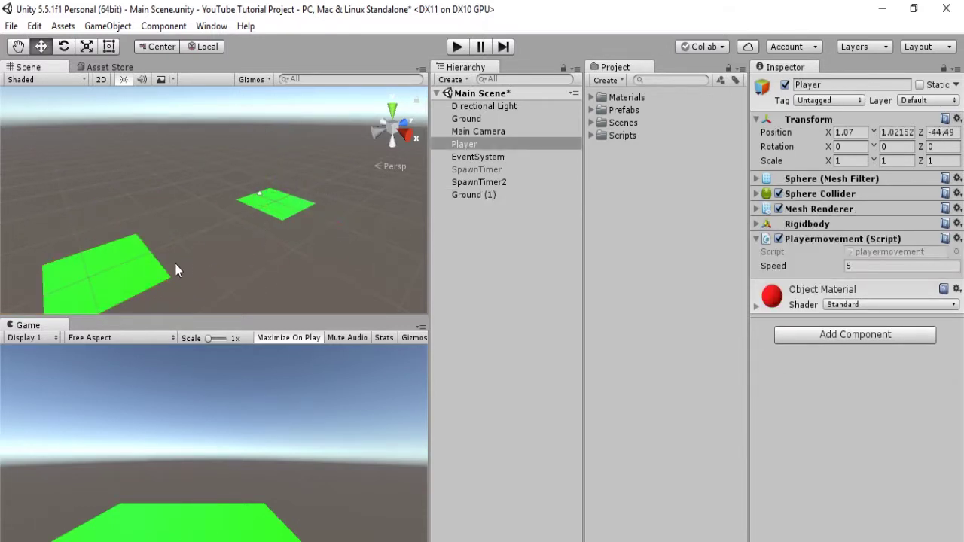
left_click_drag(175, 270, 243, 242)
middle_click_drag(235, 245, 300, 217)
- Give the duplicated ground plane a pink colour
left_click(140, 254)
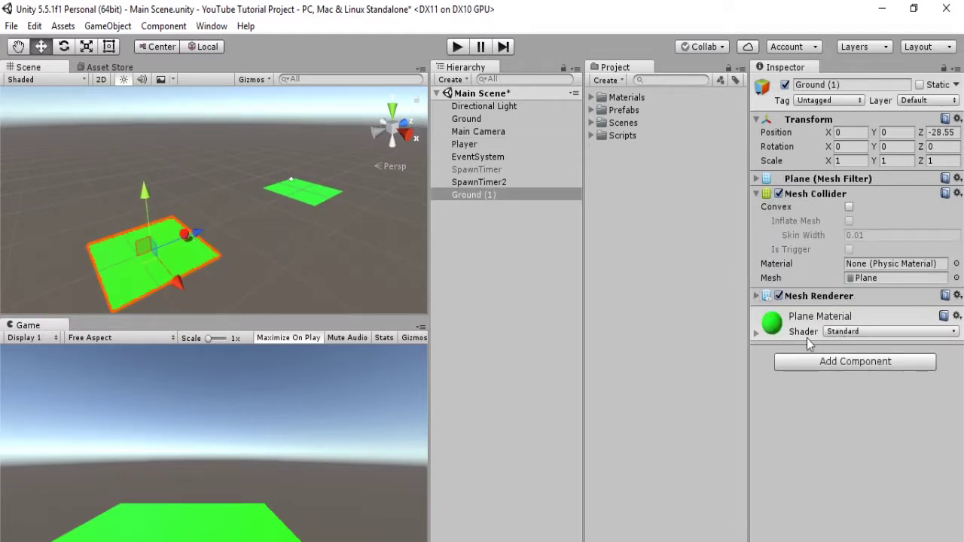
left_click(756, 333)
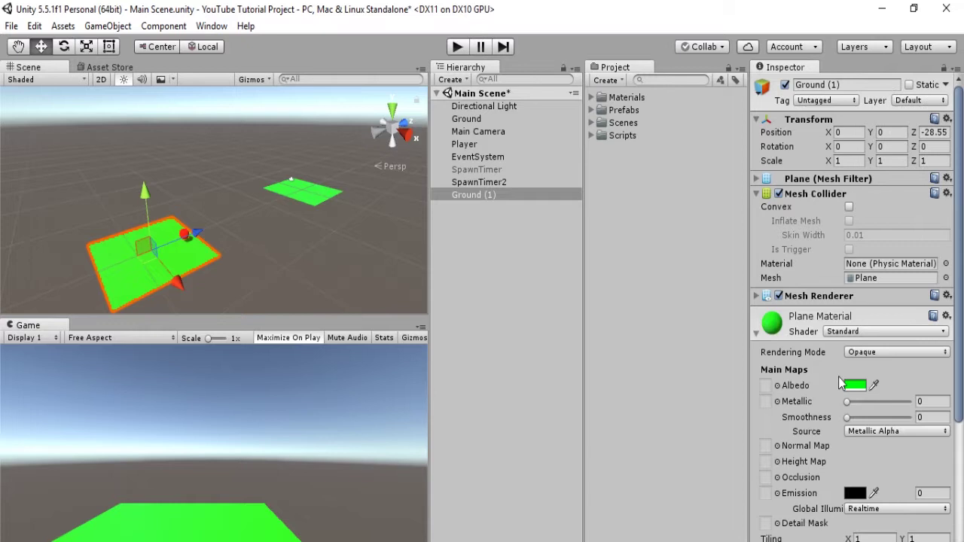
left_click(851, 385)
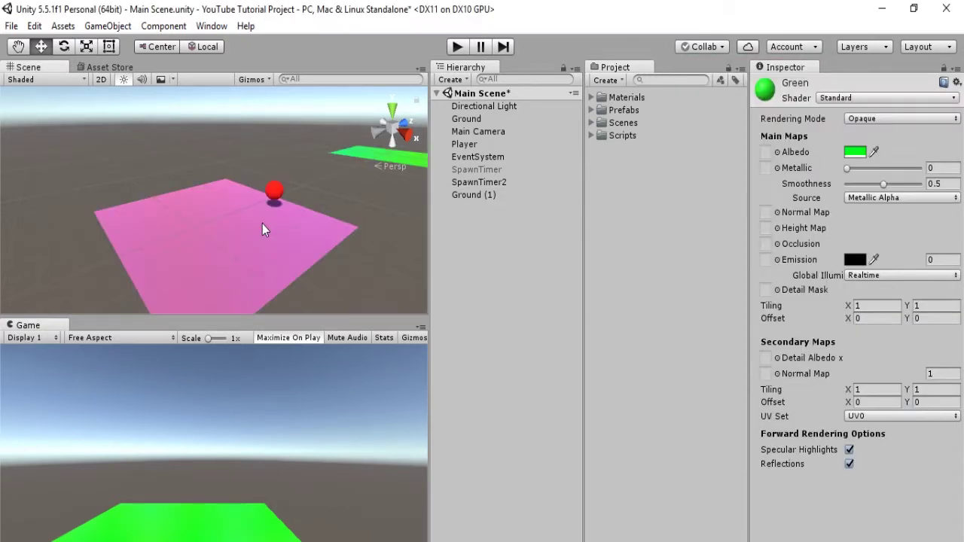
scroll(274, 210, "up", 2)
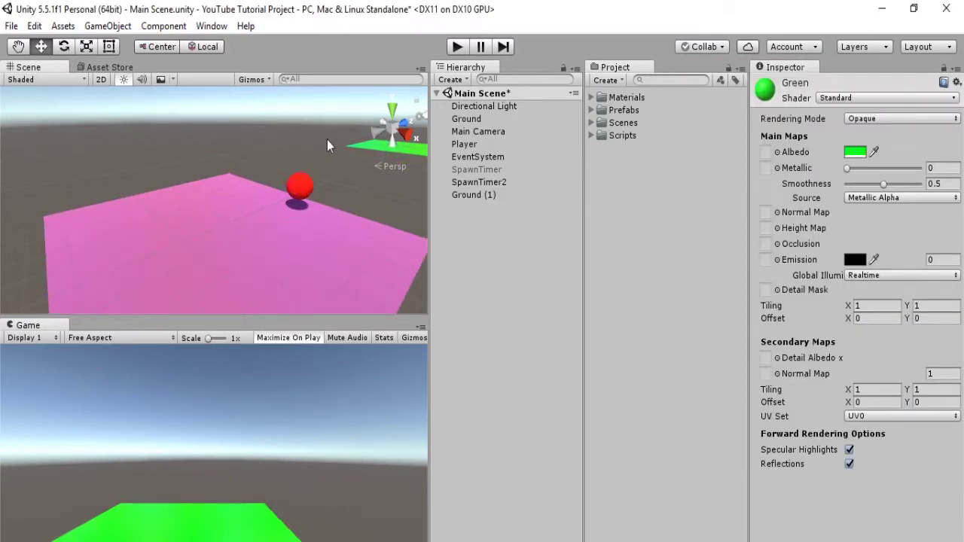
- Create a 3D sphere and place it on the pink plane at about X -0.64, Y 0.94, Z -31.45
left_click(455, 80)
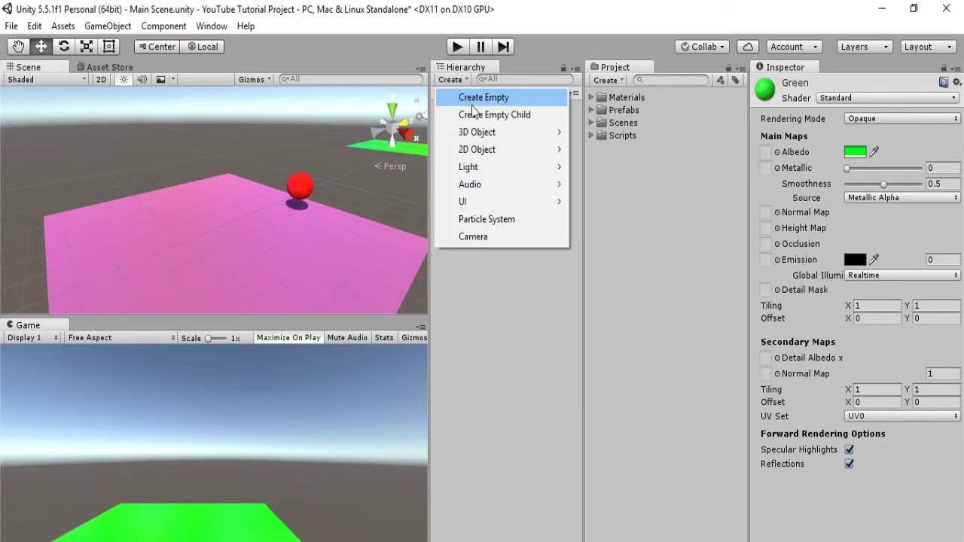
mouse_move(487, 155)
left_click(602, 122)
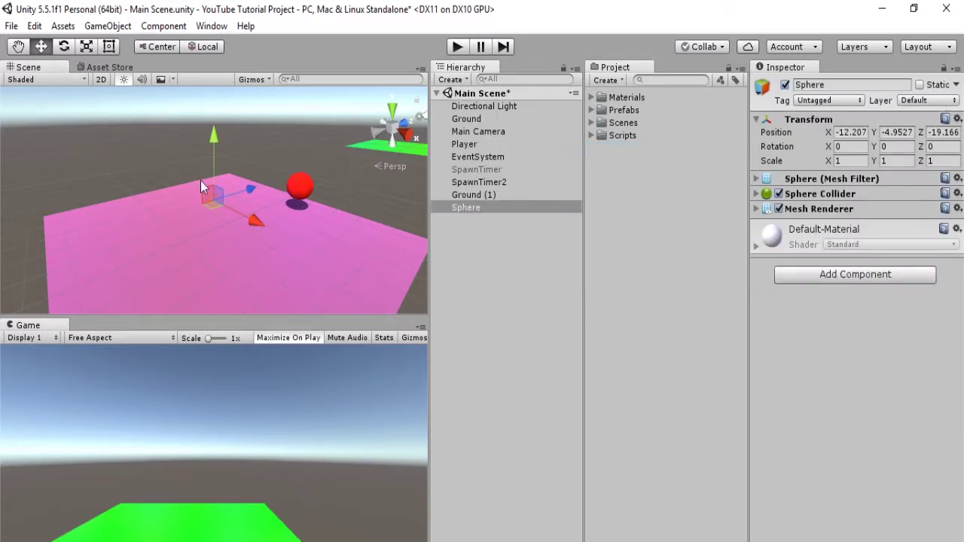
scroll(200, 181, "down", 3)
left_click_drag(200, 181, 191, 180)
- Create a material named Green with a green albedo colour and apply it to the new sphere
left_click(604, 79)
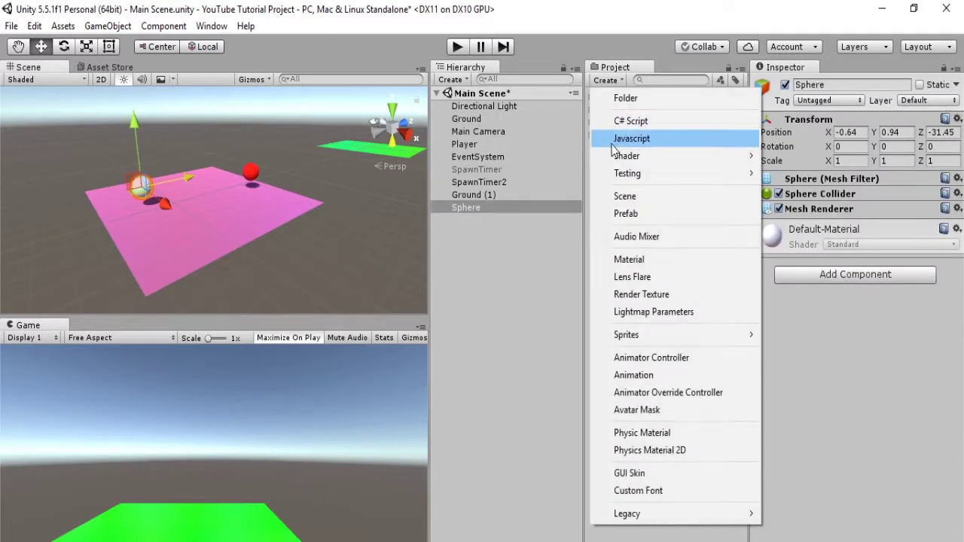
left_click(633, 259)
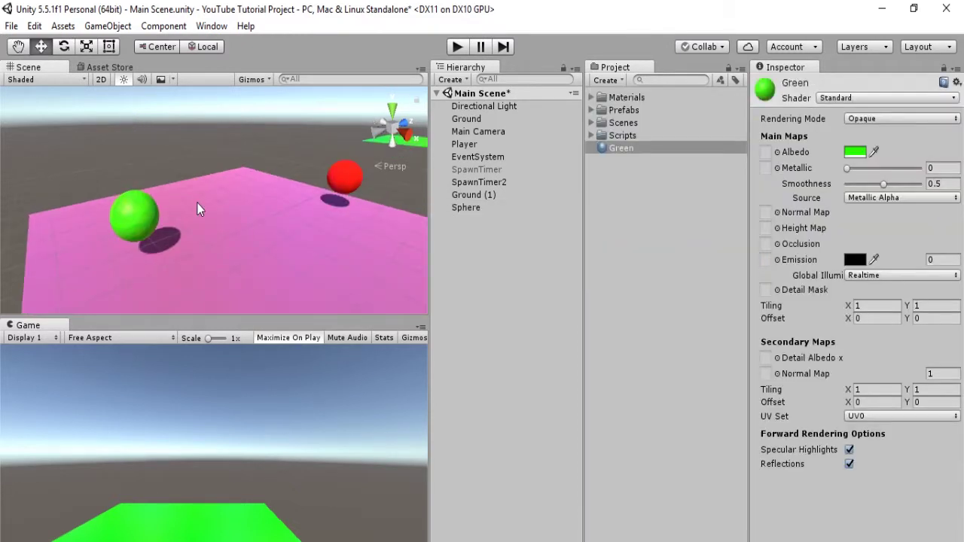
left_click(127, 219)
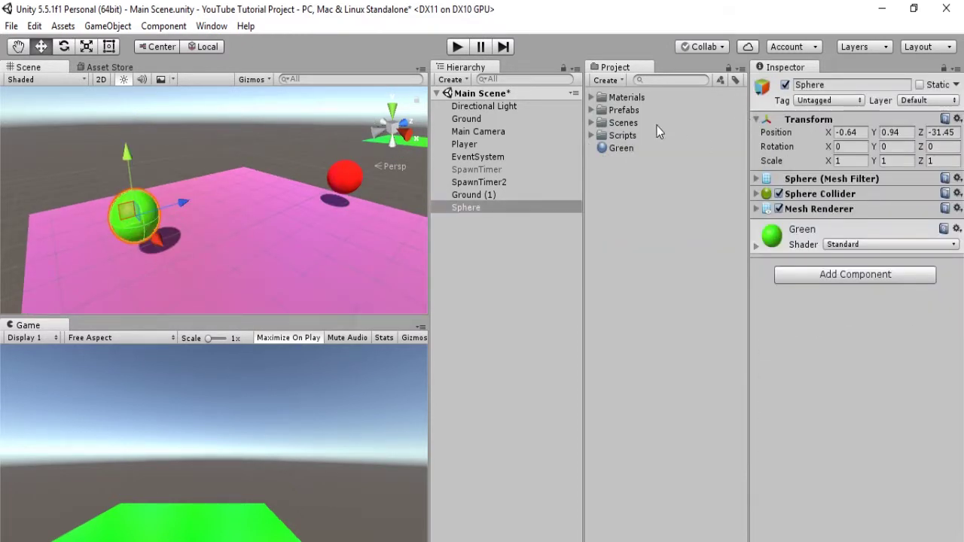
- Rename the sphere's new Green material to "Green 2" and store it in the Materials folder
left_click(621, 147)
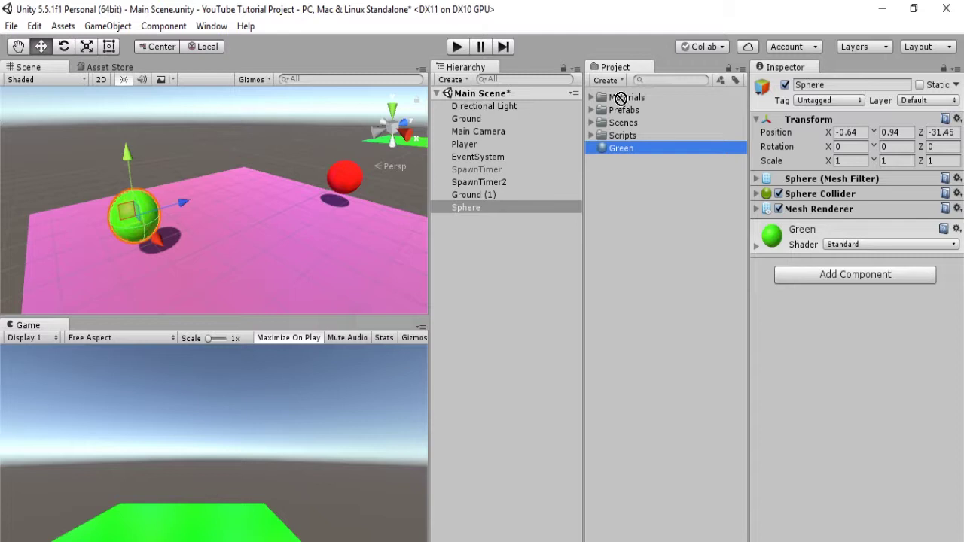
left_click_drag(619, 149, 622, 198)
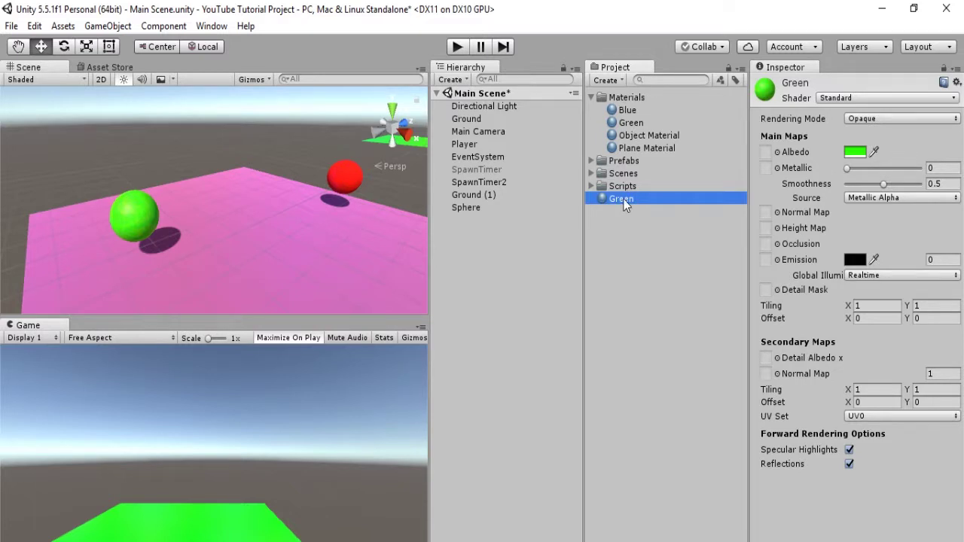
left_click(623, 199)
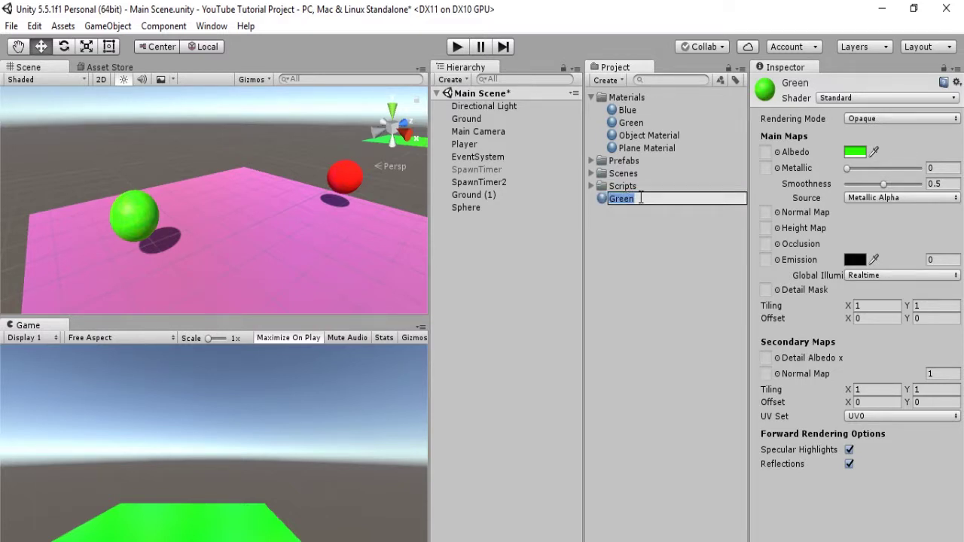
type("Green 2")
key("Return")
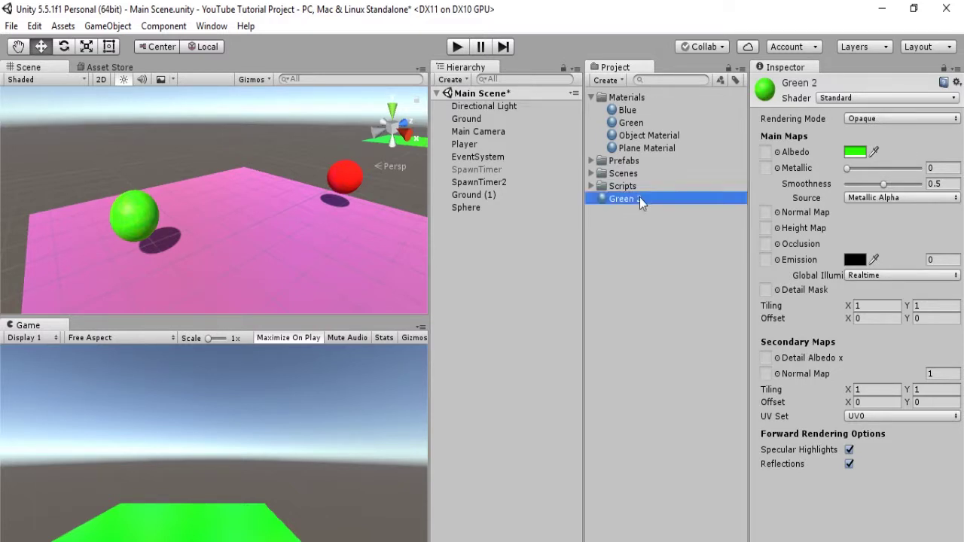
left_click_drag(639, 197, 609, 99)
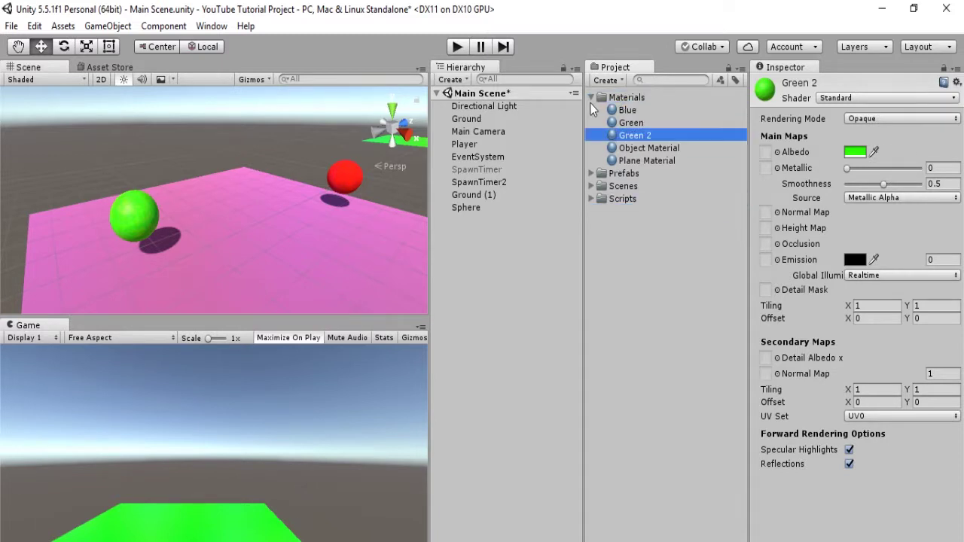
left_click(589, 100)
left_click(143, 226)
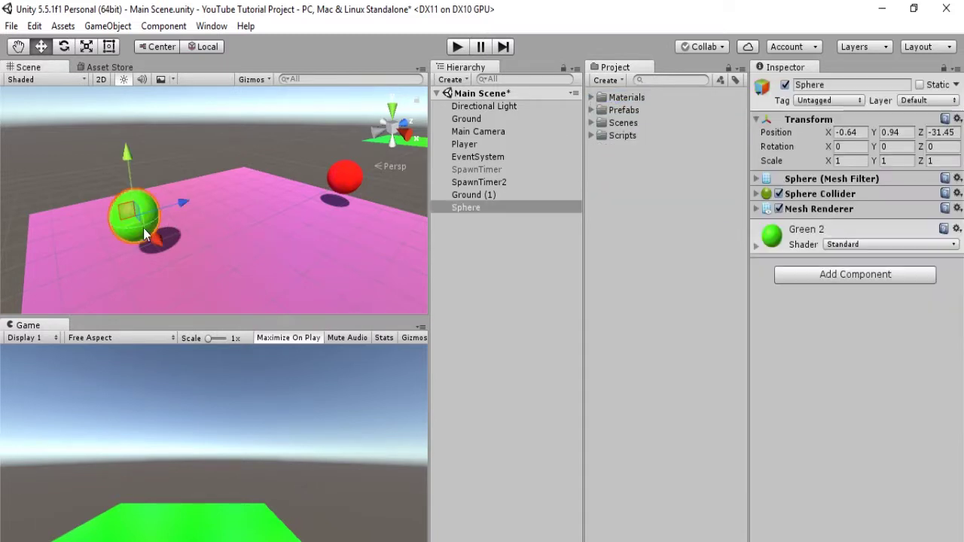
- Create a Physic Material asset named "Physics yeah"
left_click(606, 80)
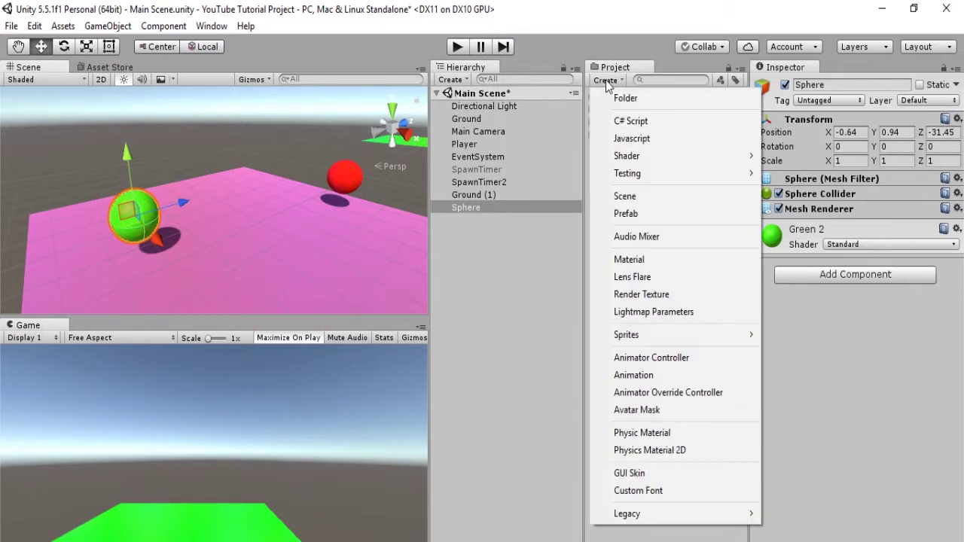
left_click(666, 435)
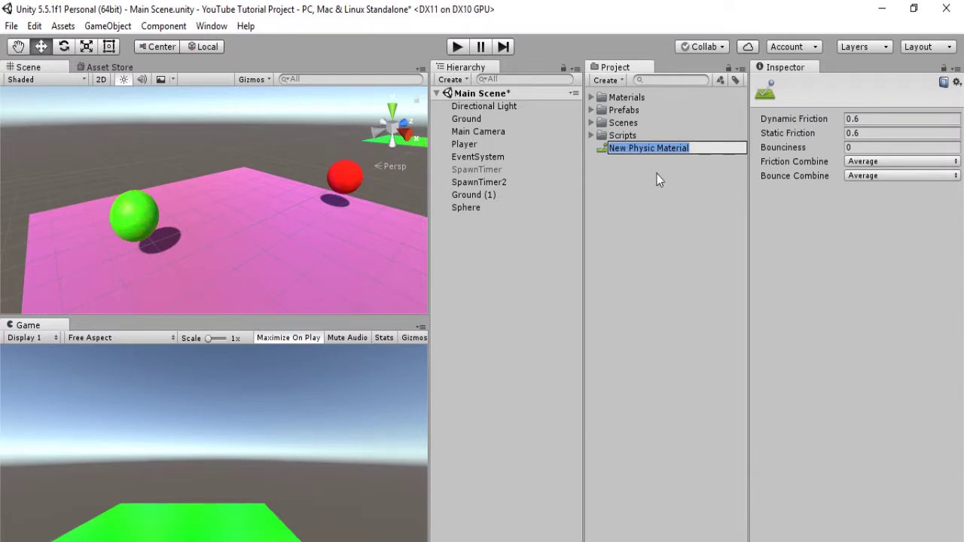
type("Ph")
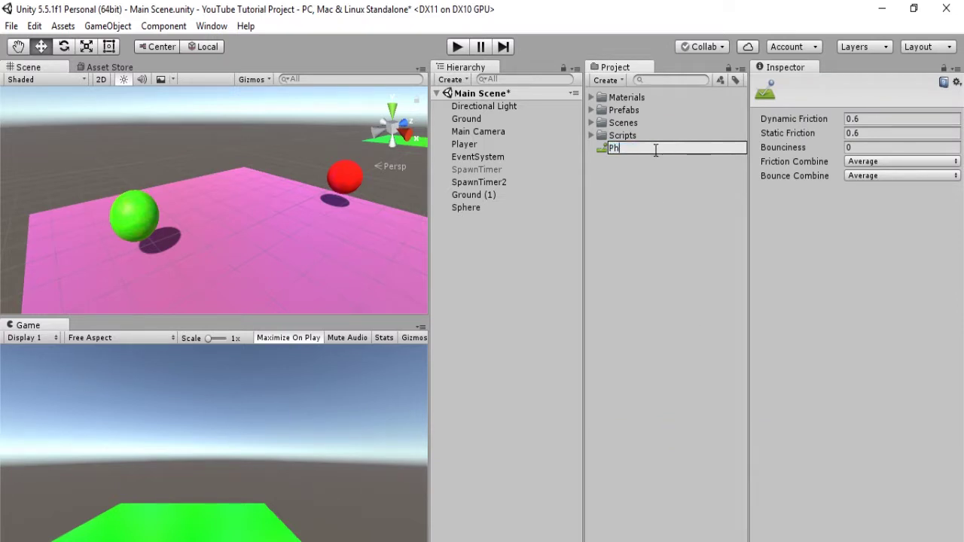
type("ysics yeah")
key("Return")
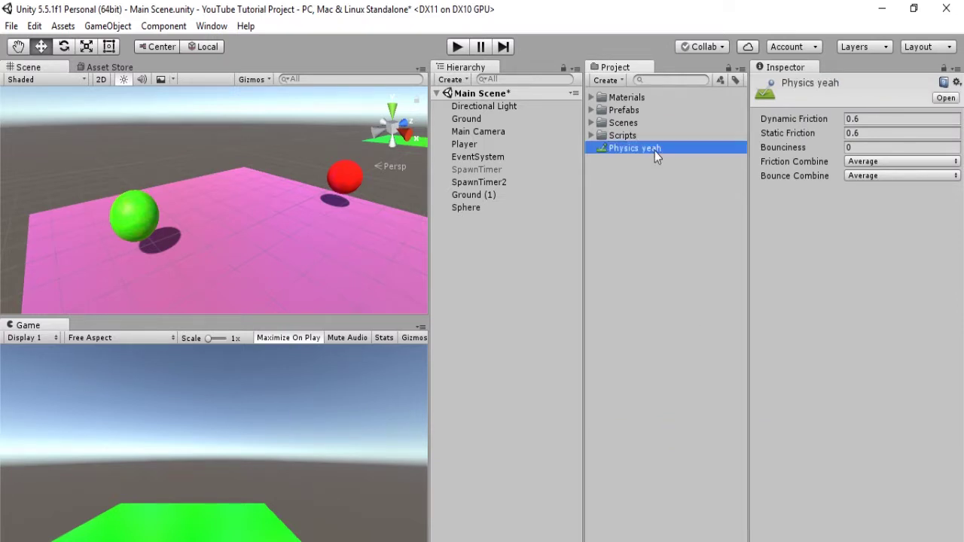
- Create a project folder named "Physics" and move the Physics yeah material into it
left_click(606, 80)
left_click(625, 35)
type("Physics")
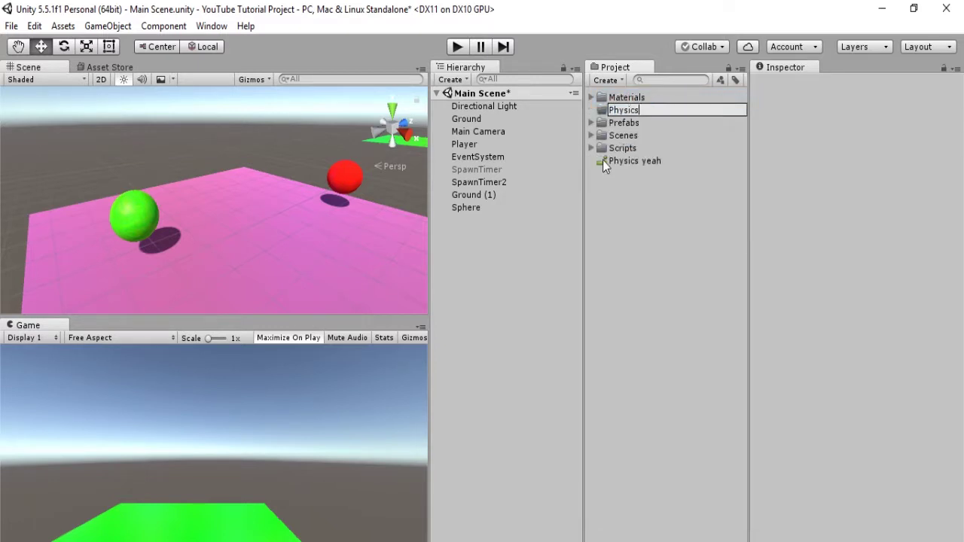
key("Return")
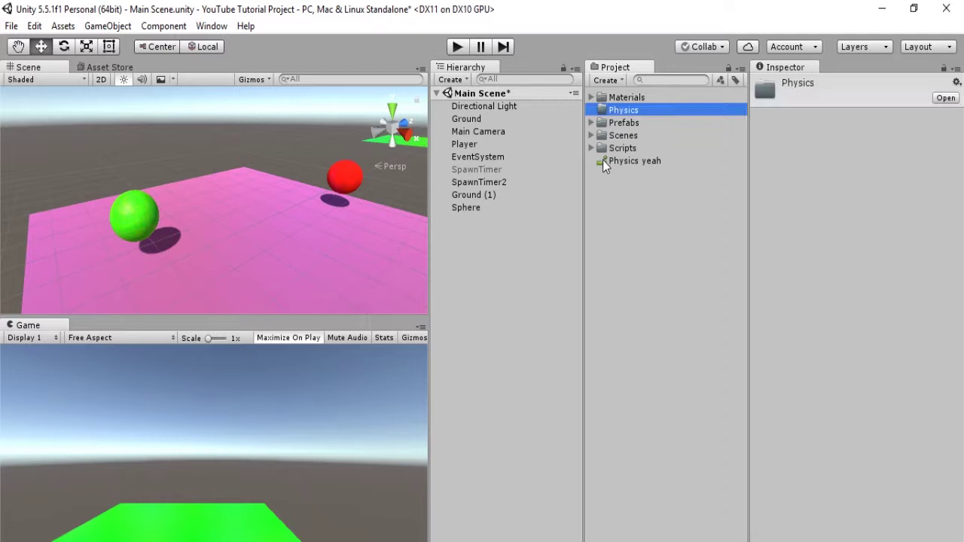
left_click_drag(602, 159, 602, 113)
left_click(591, 110)
left_click(623, 123)
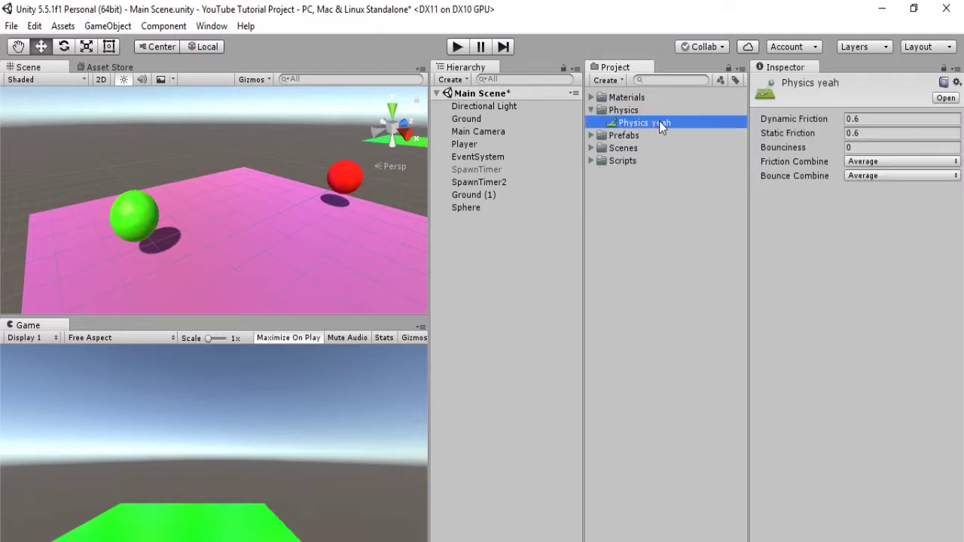
- Assign the Physics yeah material to the green sphere and rename the sphere to "Physics Sphere"
left_click_drag(659, 122, 190, 217)
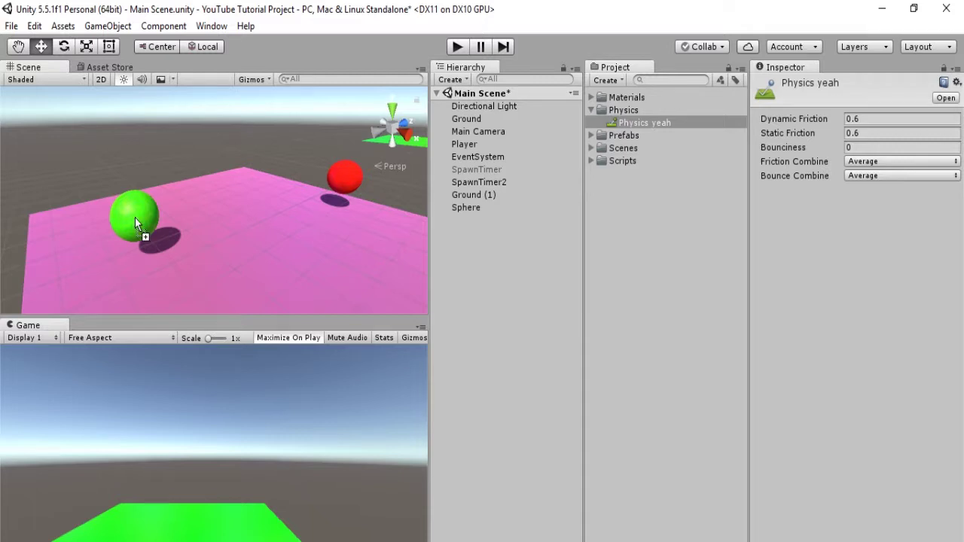
left_click(474, 207)
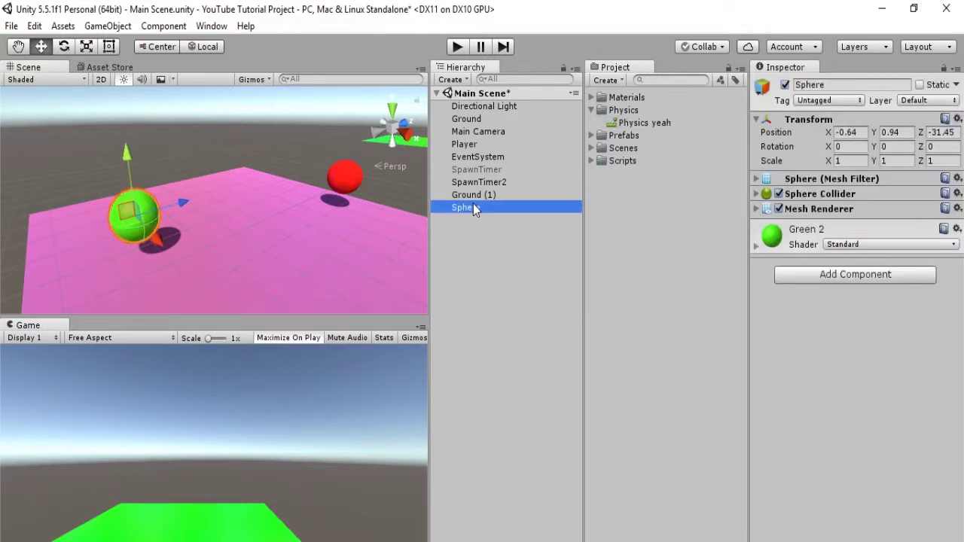
left_click(473, 206)
type("Physics")
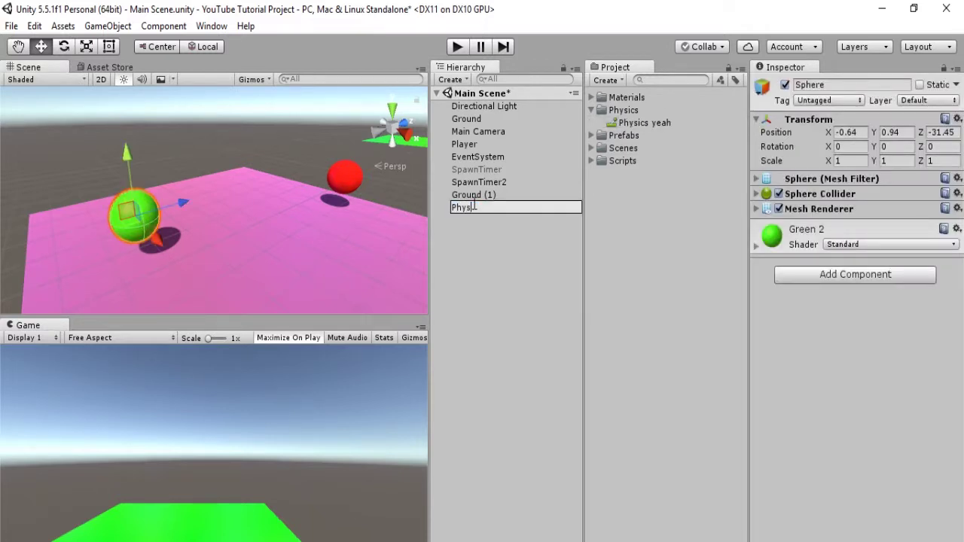
type(" Sphere")
key("Return")
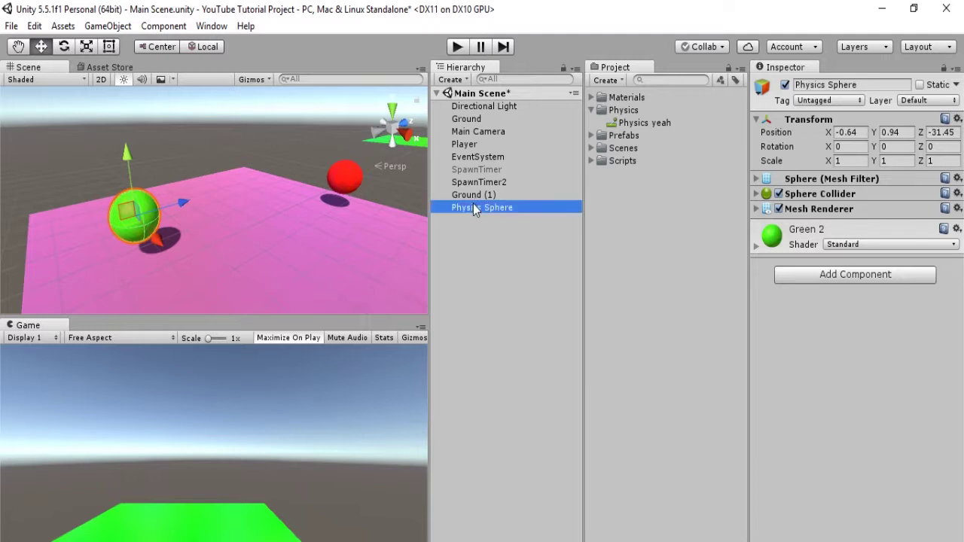
- Add a Rigidbody component to the Physics Sphere and review its default properties
left_click(821, 276)
left_click(824, 369)
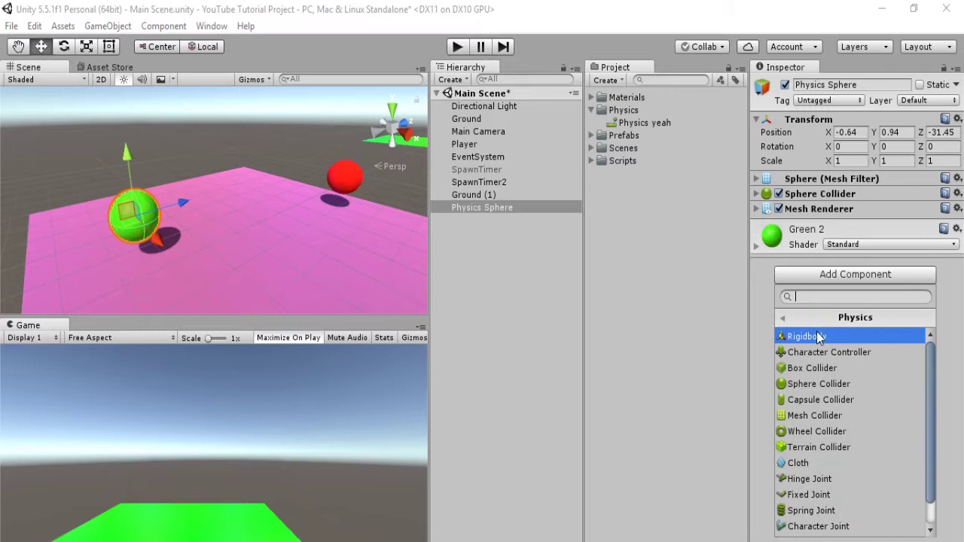
left_click(821, 336)
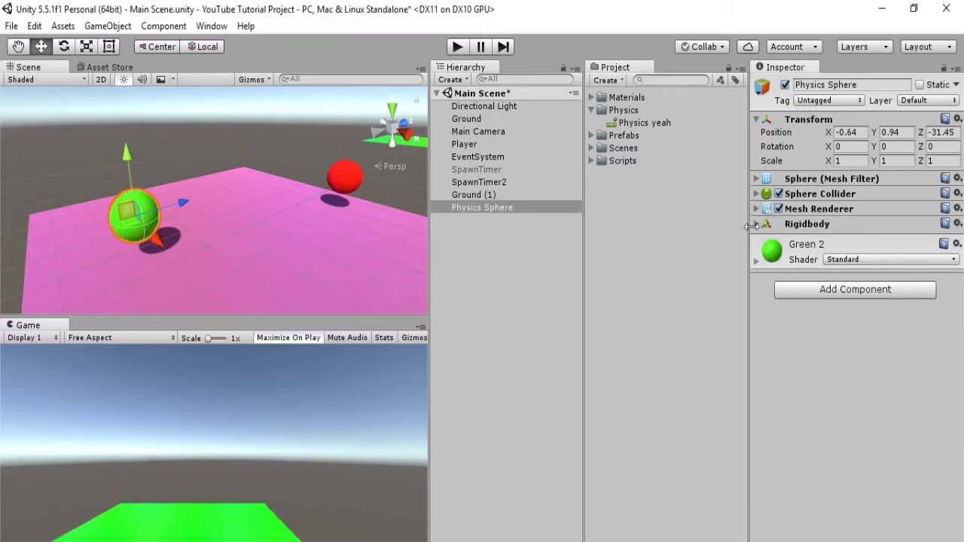
left_click(755, 225)
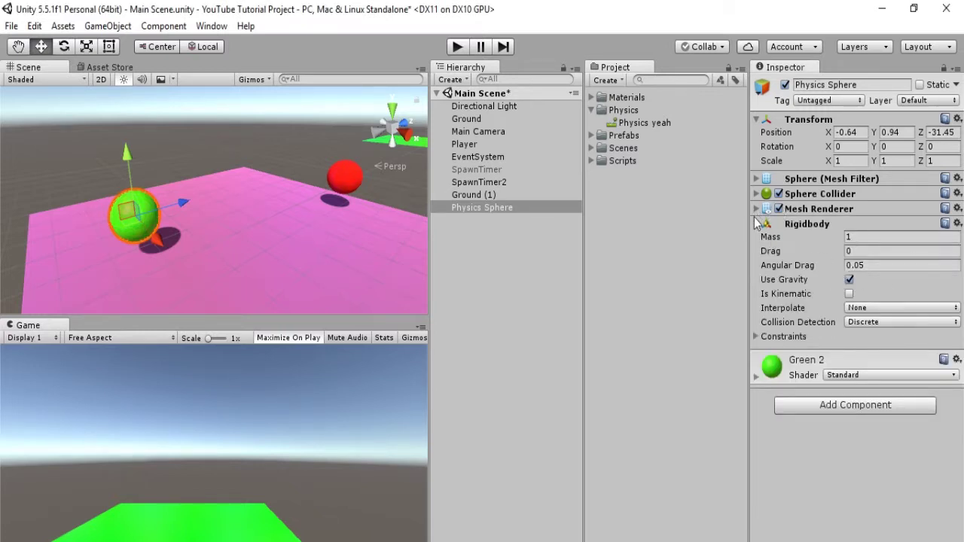
left_click(755, 224)
- Raise the Physics Sphere above the pink ground to a Y position of about 1.77
scroll(153, 205, "up", 3)
scroll(153, 198, "down", 5)
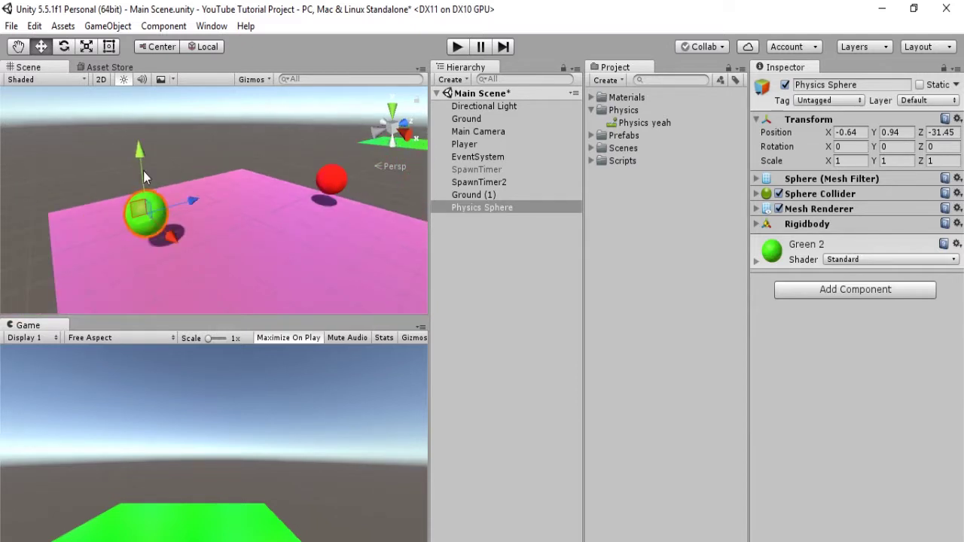
left_click_drag(143, 171, 139, 137)
key("f")
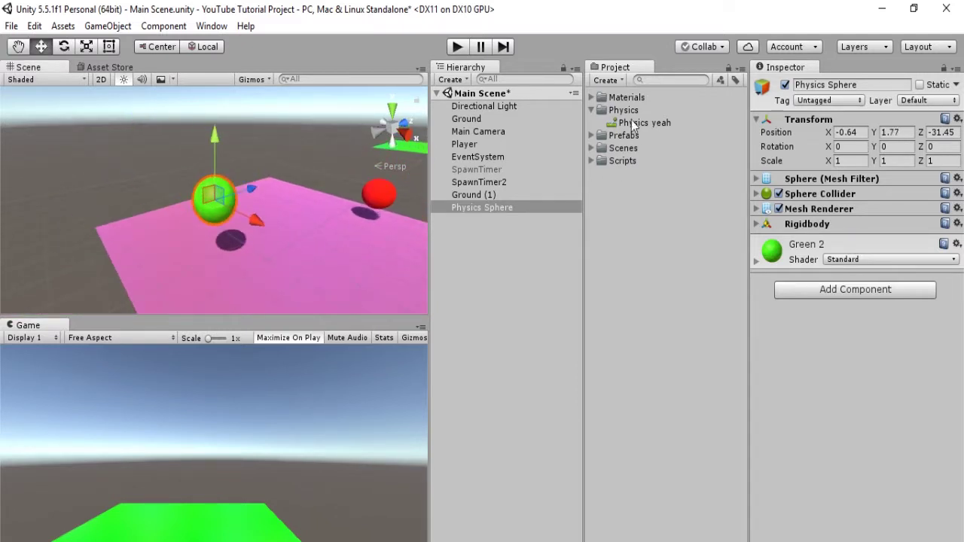
- Examine the friction, bounciness and combine properties of the Physics yeah material alongside the green sphere in the scene
left_click(633, 123)
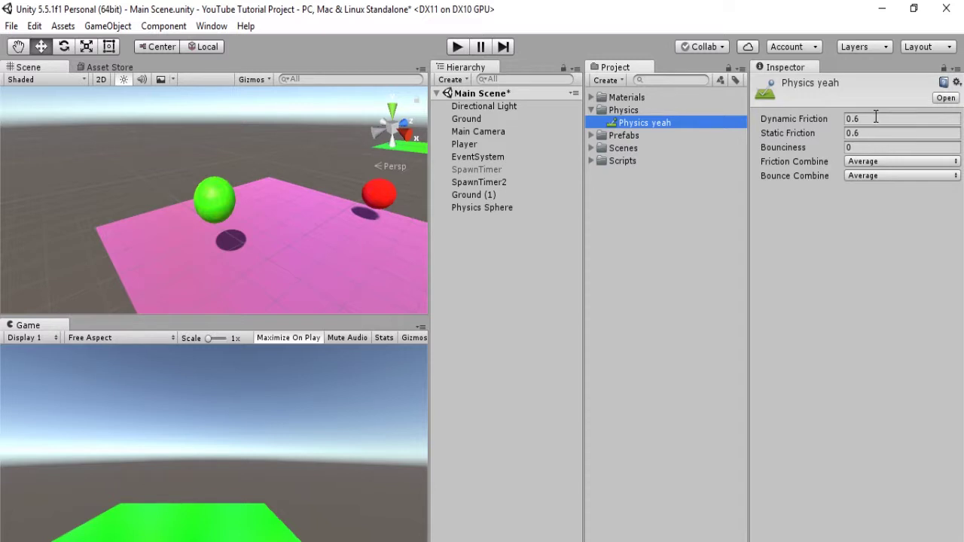
scroll(197, 225, "up", 5)
scroll(199, 227, "down", 4)
right_click_drag(200, 224, 177, 178)
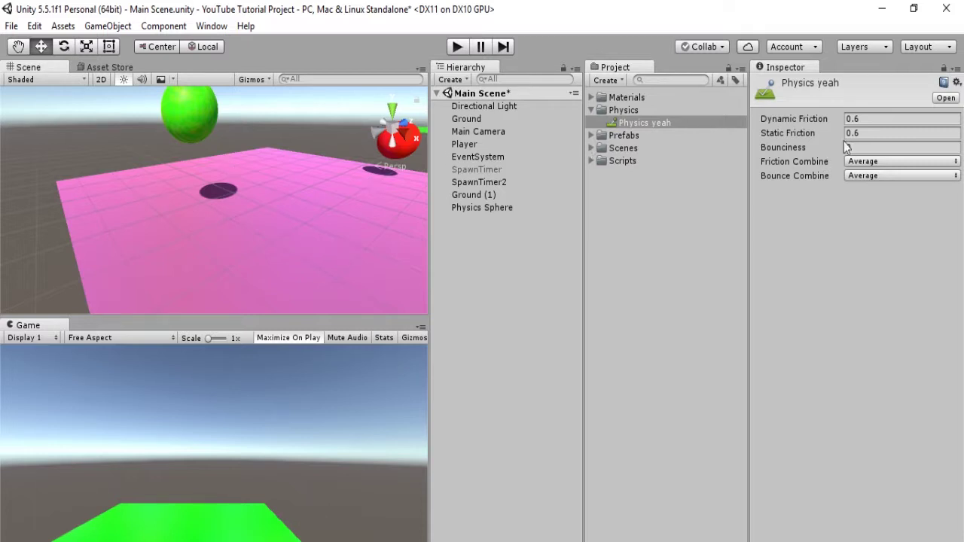
mouse_move(220, 228)
right_mouse_down()
mouse_move(231, 204)
mouse_move(230, 226)
mouse_move(234, 218)
right_mouse_up()
key("w")
scroll(234, 219, "down", 5)
scroll(235, 218, "up", 5)
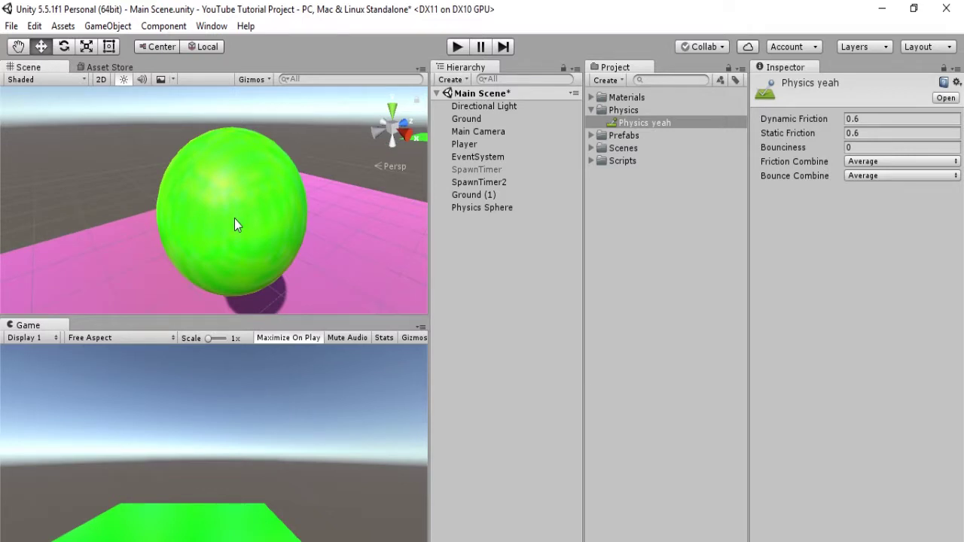
- Set the Physics yeah material's dynamic and static friction to 10 and test the scene in Play mode
left_click(863, 117)
type("1")
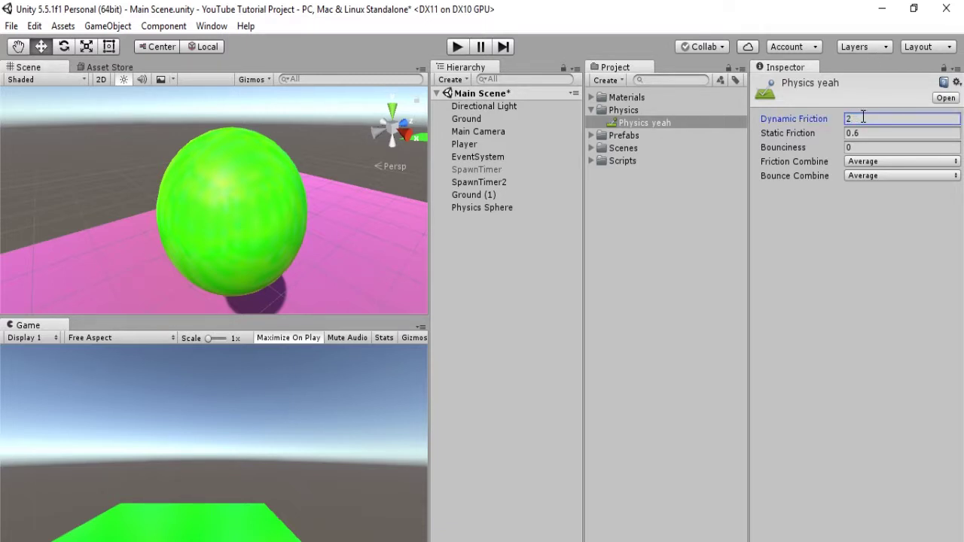
type("10")
left_click(868, 133)
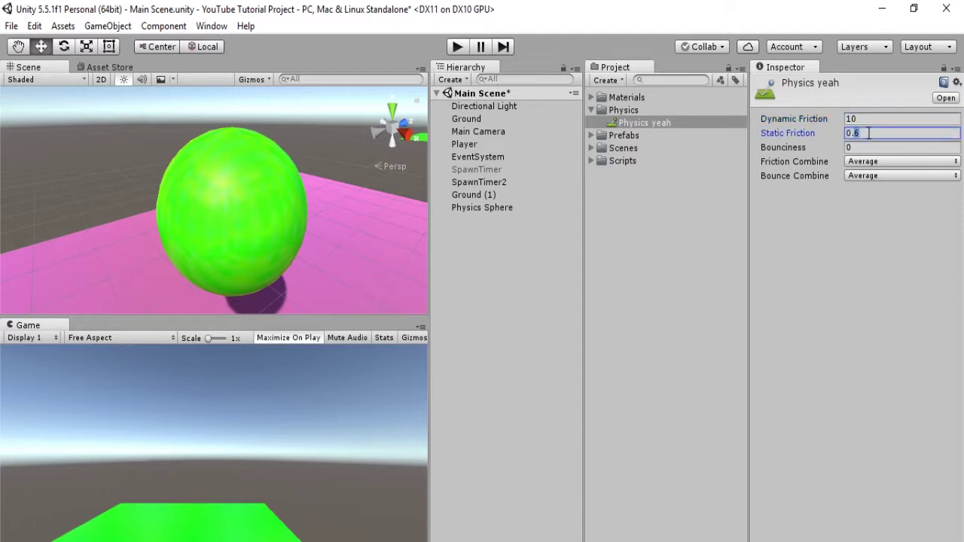
type("10")
left_click(457, 47)
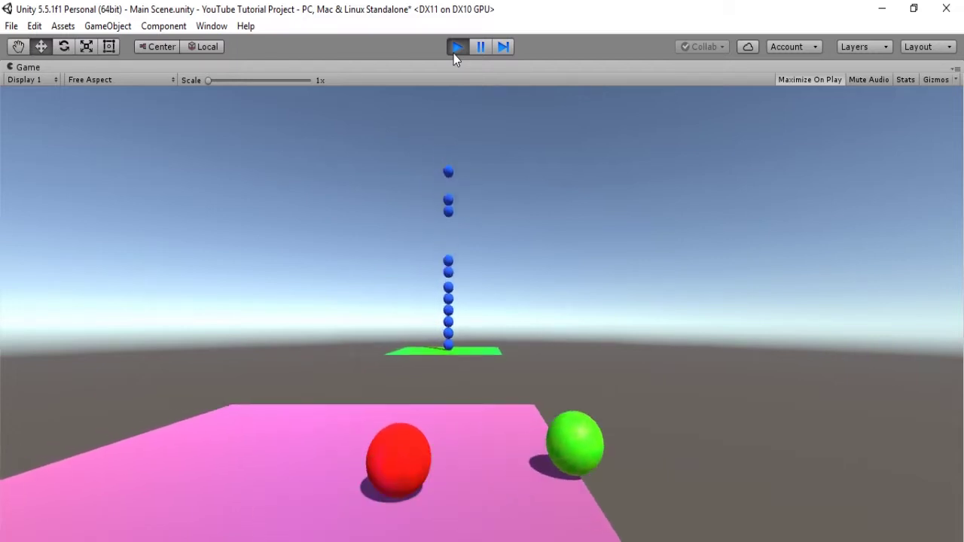
left_click(455, 49)
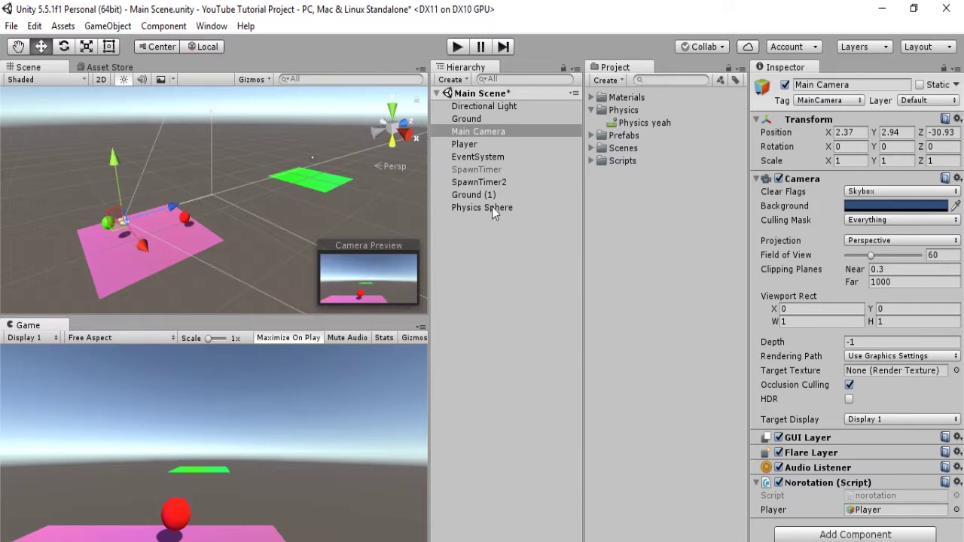
- Set the Physics yeah material's dynamic and static friction to 0 and run the scene twice in Play mode
left_click(491, 207)
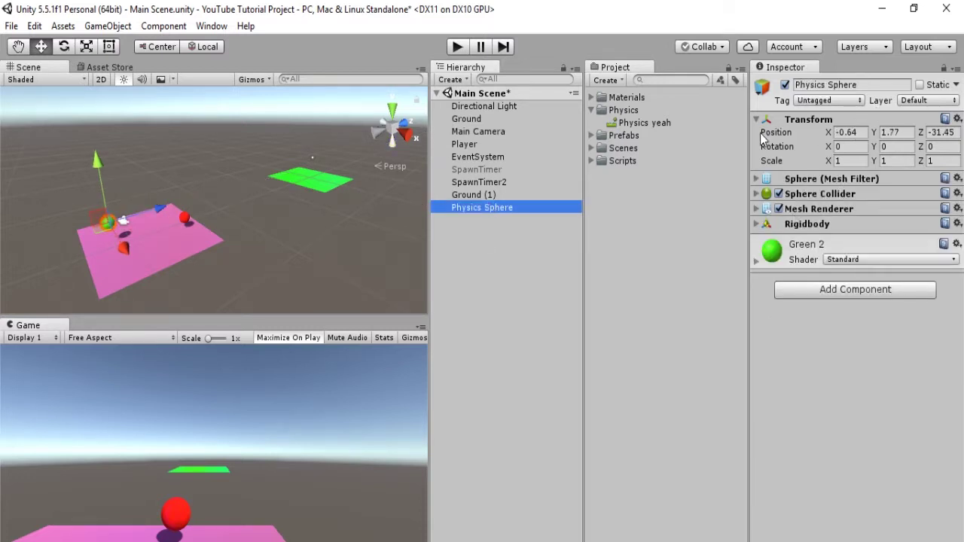
left_click(676, 124)
left_click(877, 119)
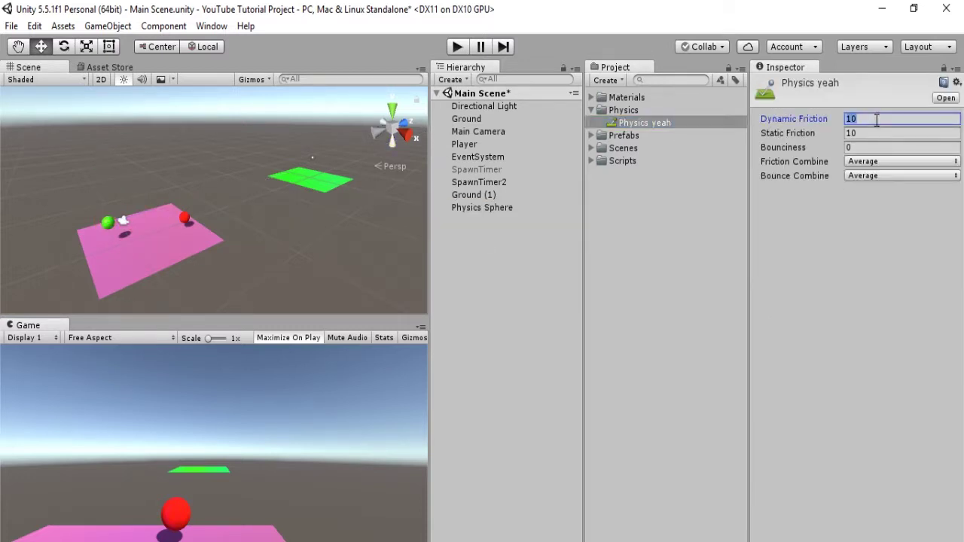
type("0")
left_click(861, 134)
type("0")
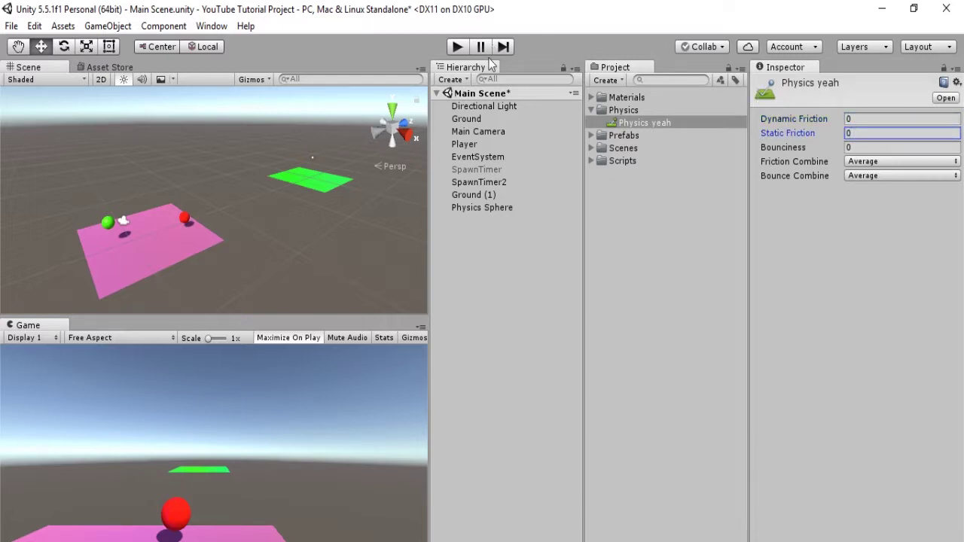
left_click(457, 47)
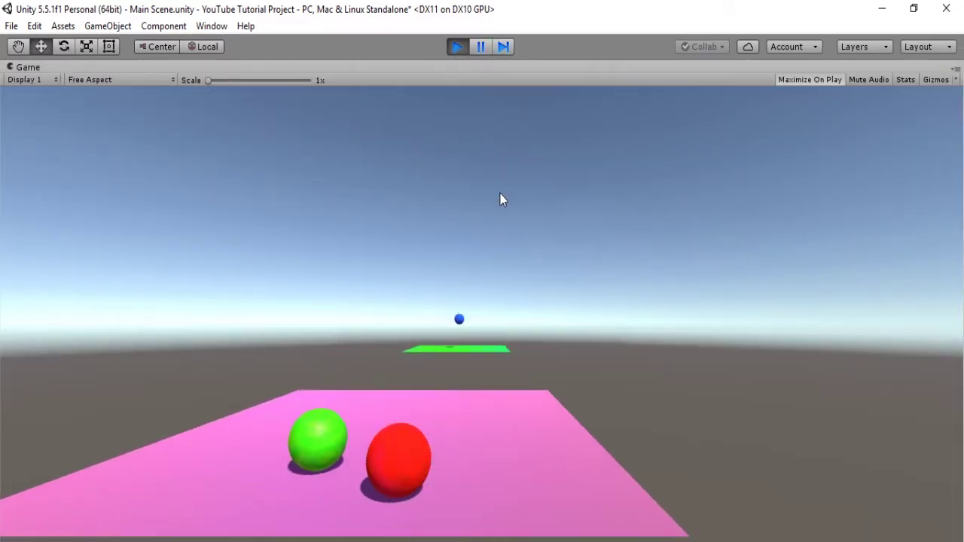
left_click(457, 47)
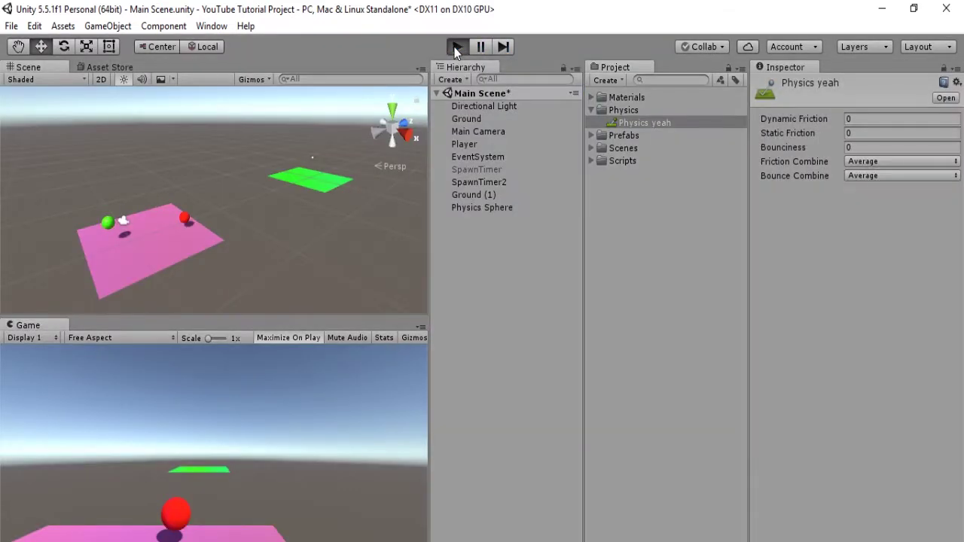
left_click(457, 47)
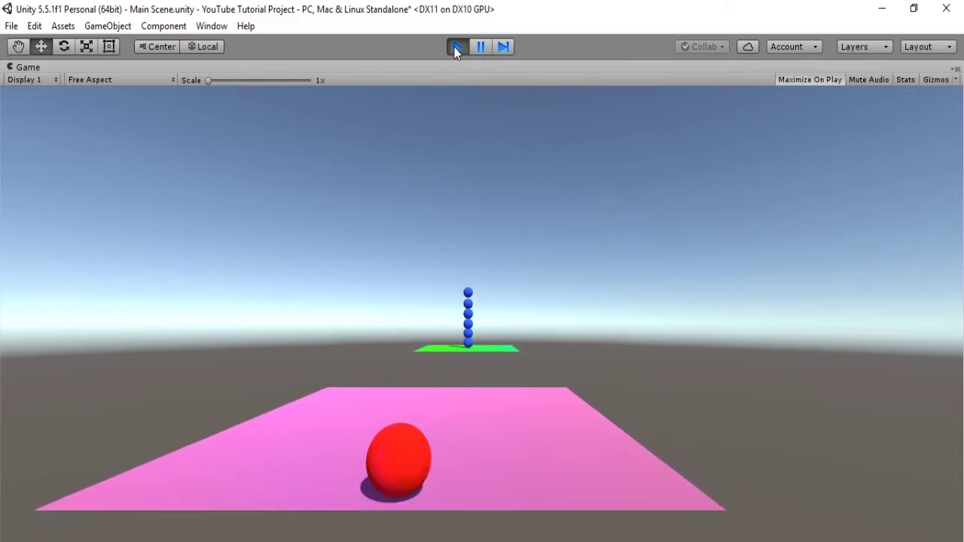
left_click(457, 47)
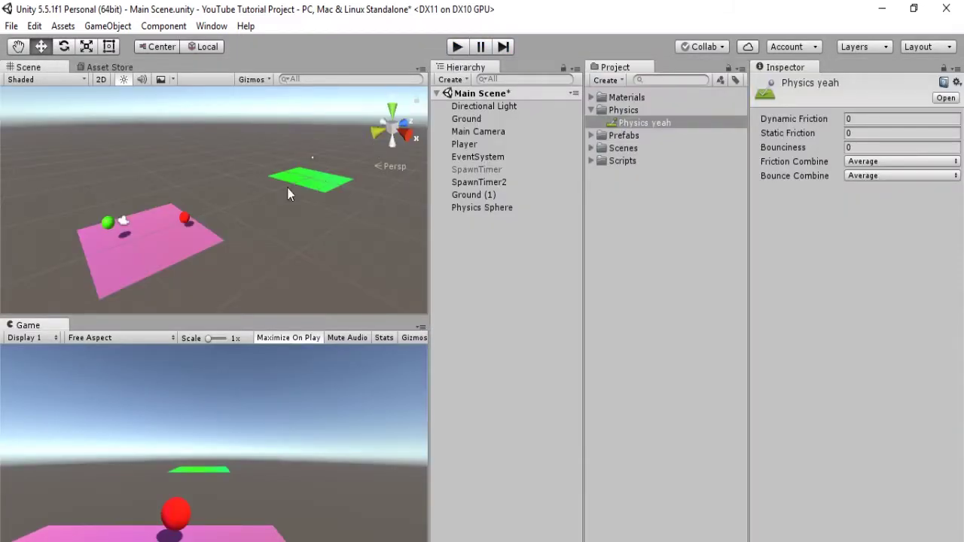
- Set the Physics yeah material's dynamic and static friction back to 0.6
middle_click_drag(291, 189, 574, 191)
left_click(858, 118)
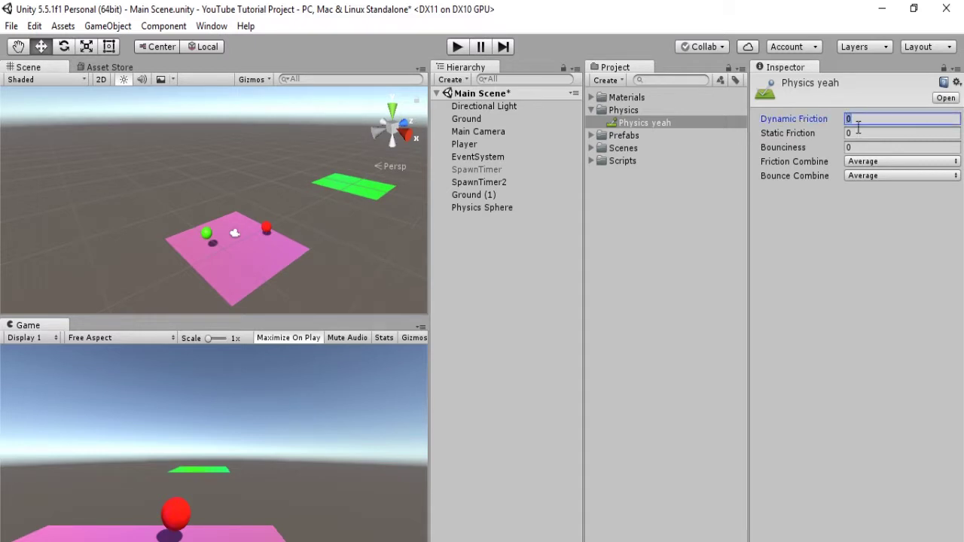
type(".6")
left_click(859, 133)
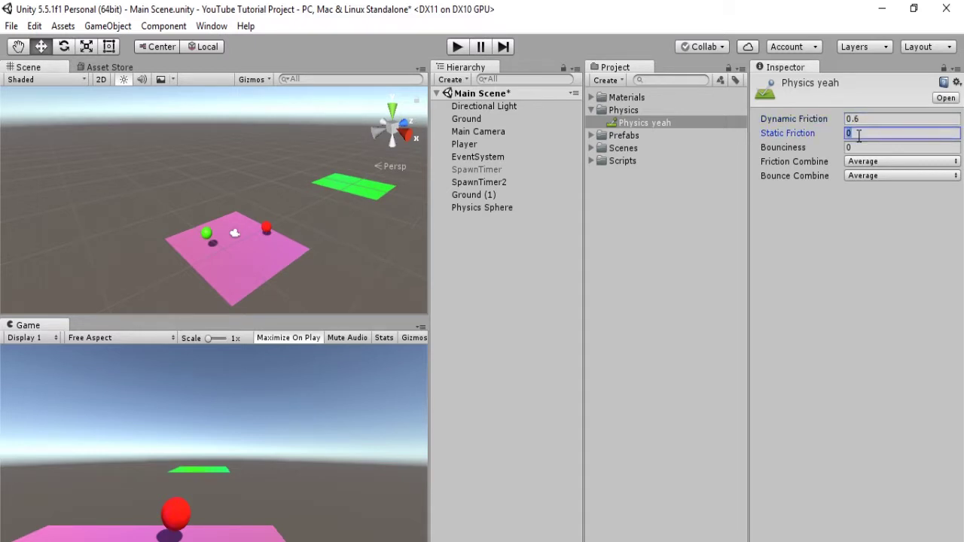
left_click(857, 148)
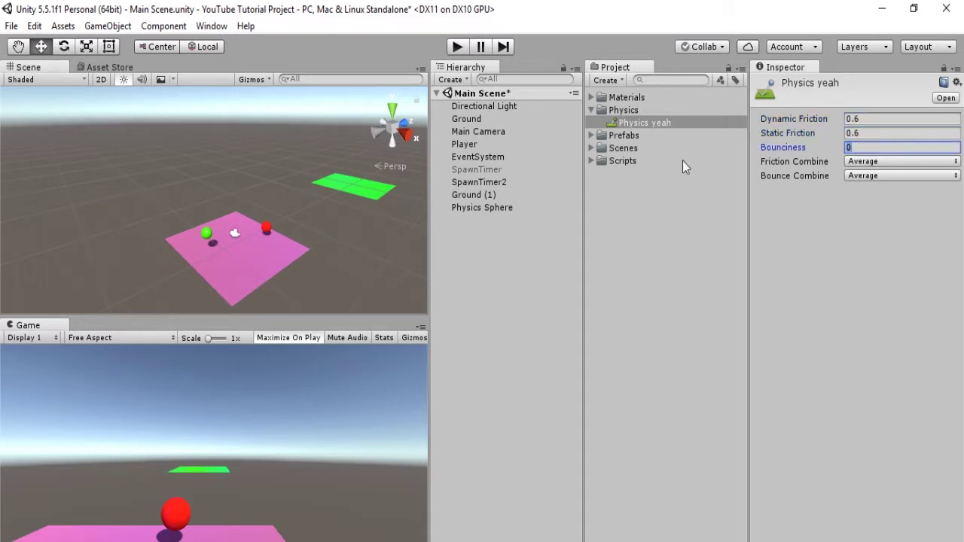
- Move the green Physics Sphere much higher above the pink ground for a longer drop
scroll(207, 261, "up", 2)
left_click(203, 250)
left_click_drag(205, 200, 201, 104)
- Set the Physics yeah material's bounciness to 1 and test the falling sphere in Play mode
left_click(644, 122)
left_click(858, 132)
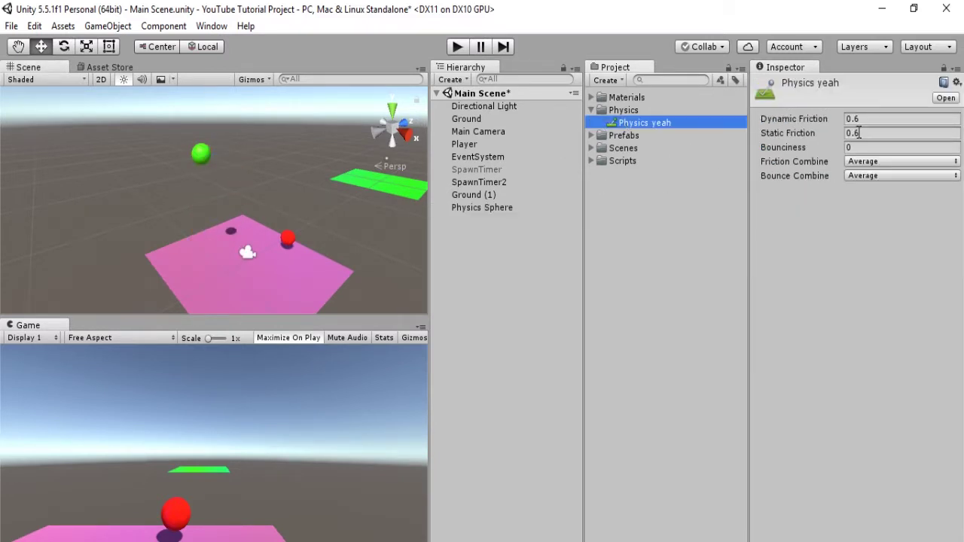
left_click(852, 147)
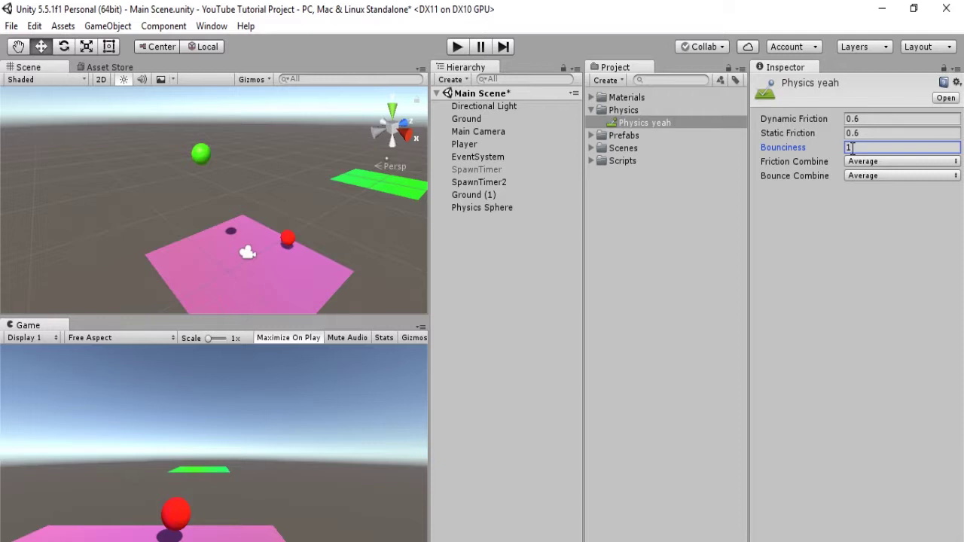
left_click(455, 47)
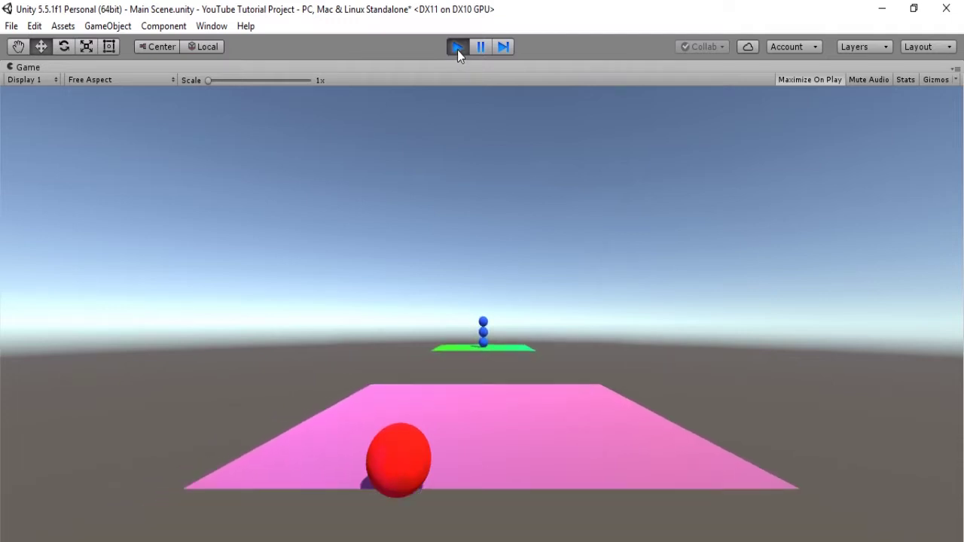
left_click(457, 47)
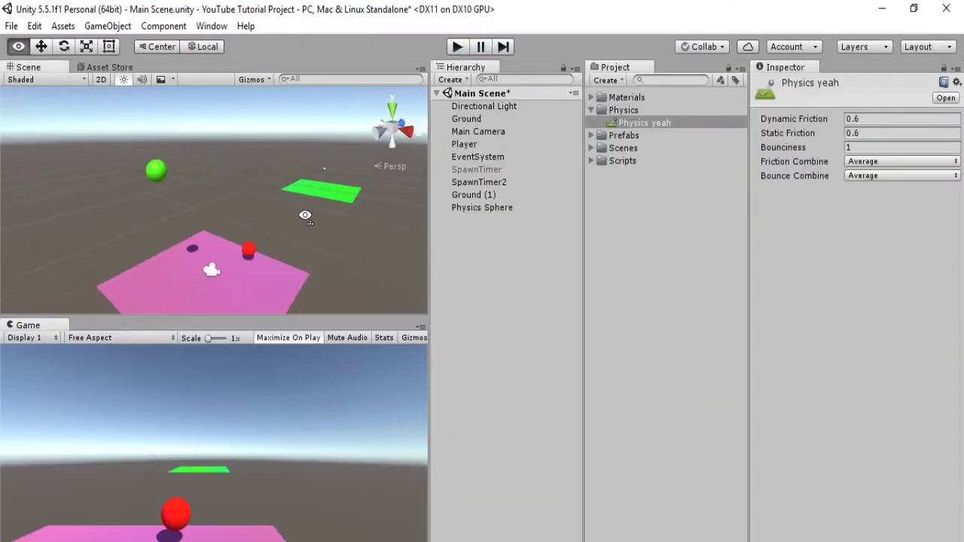
left_click(856, 147)
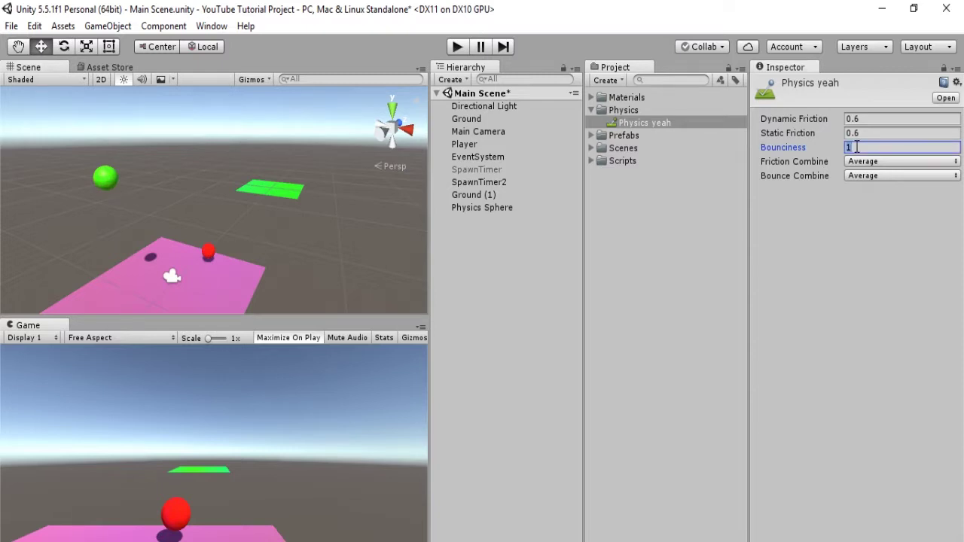
left_click(841, 202)
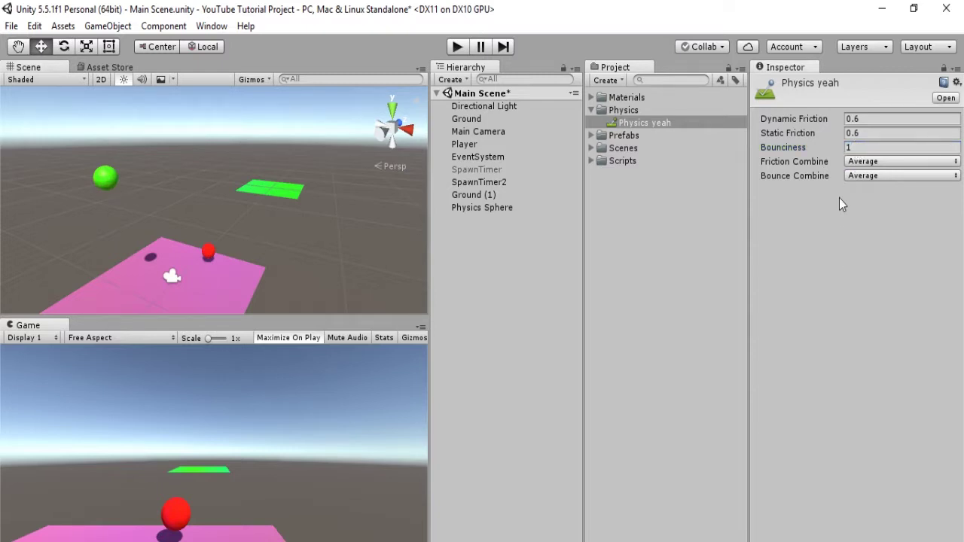
left_click(854, 147)
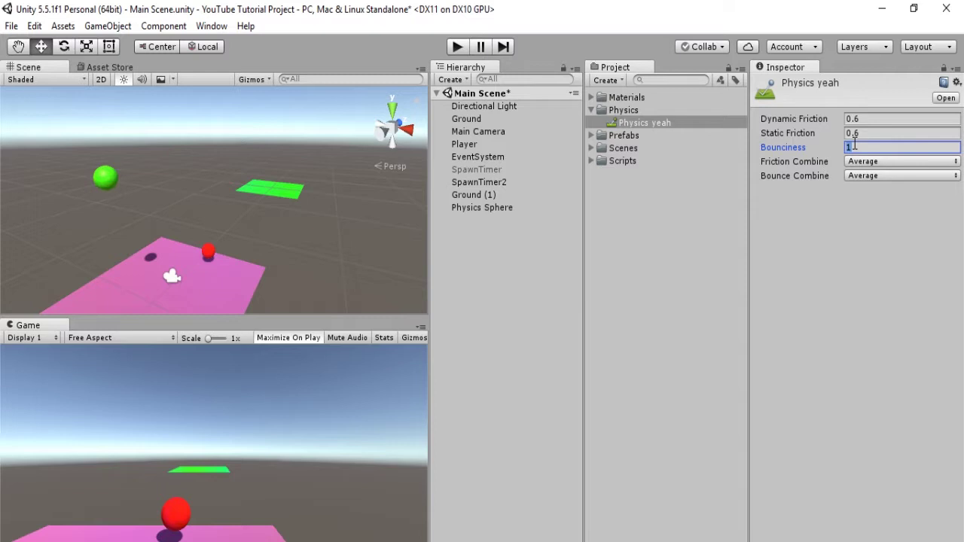
left_click(860, 197)
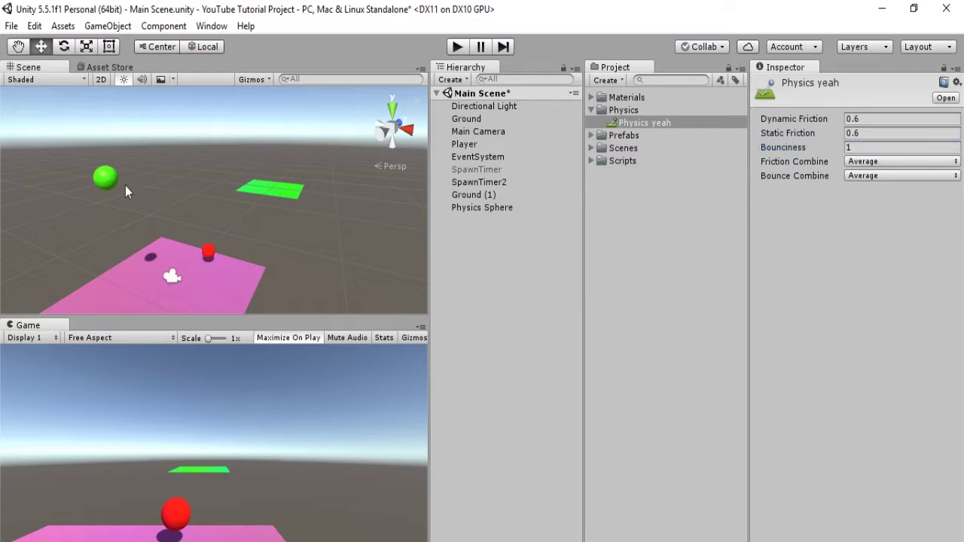
left_click_drag(209, 200, 234, 209, "alt")
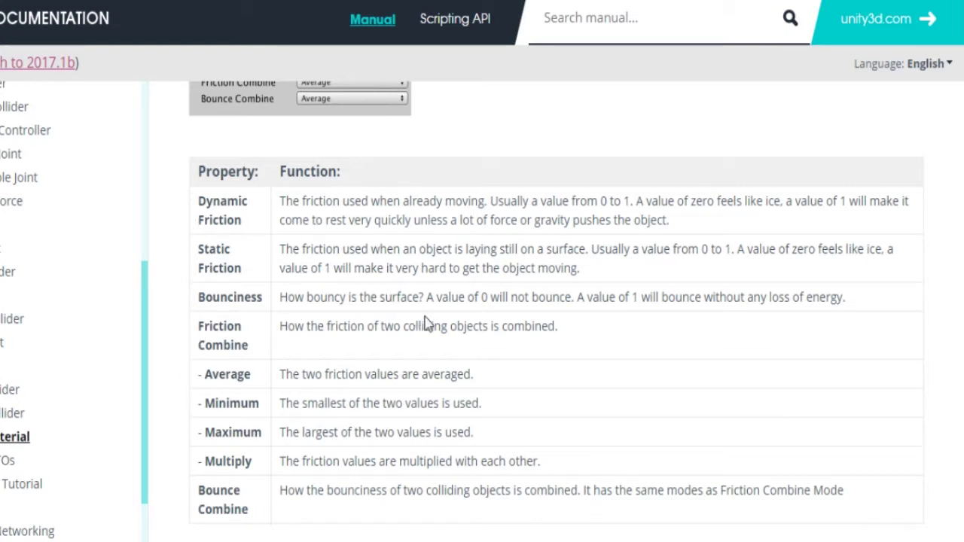
- Read the Physic Material property table in the Unity manual, including the friction and bounce combine modes, and return to the Unity editor
scroll(422, 301, "up", 1)
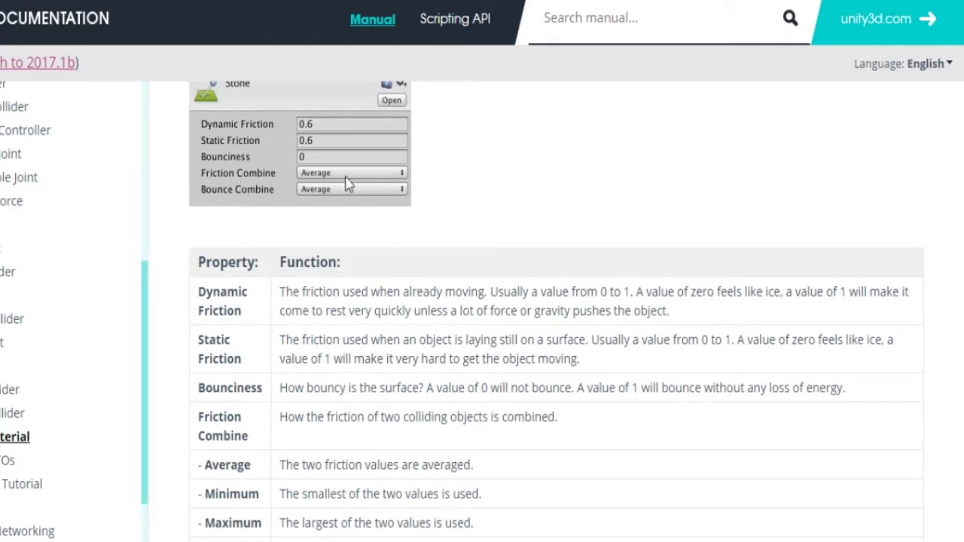
scroll(307, 310, "down", 1)
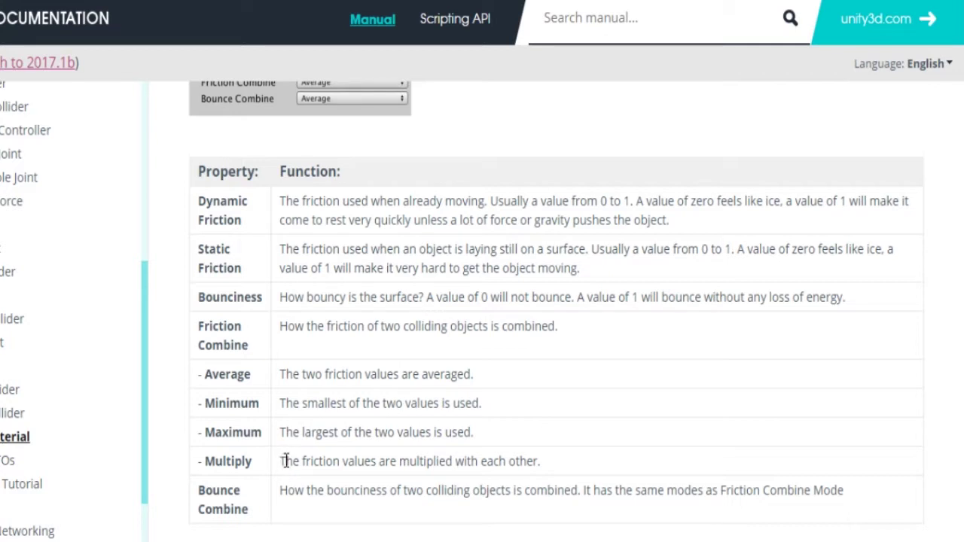
scroll(277, 465, "down", 1)
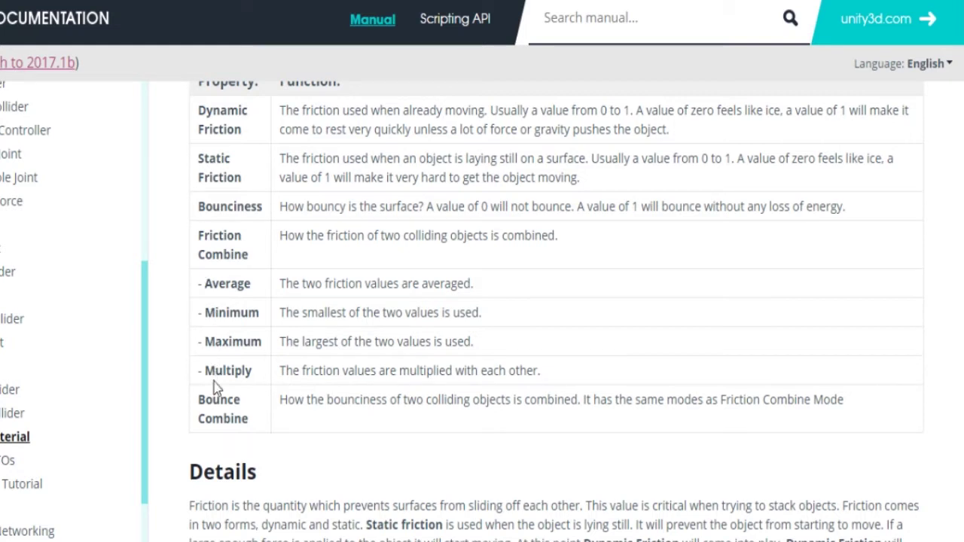
key("alt+Tab")
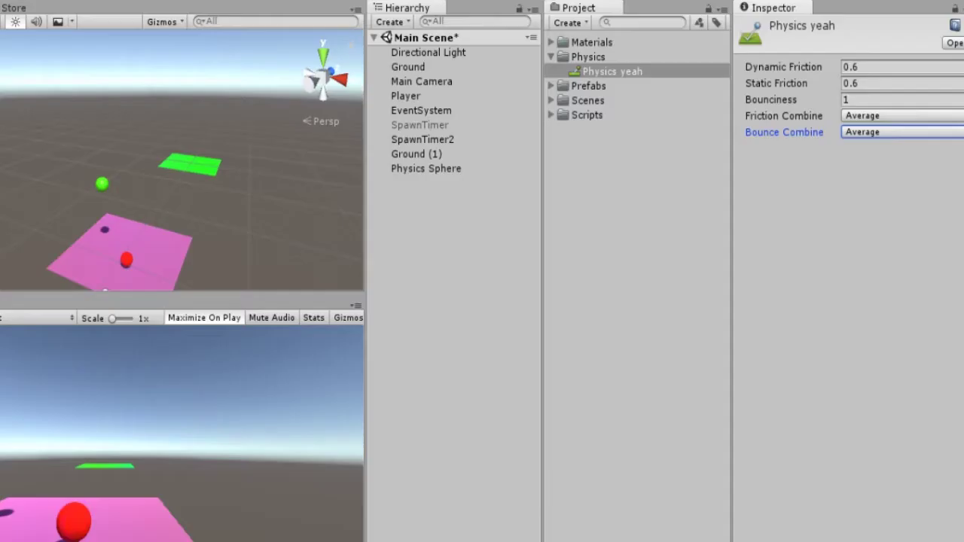